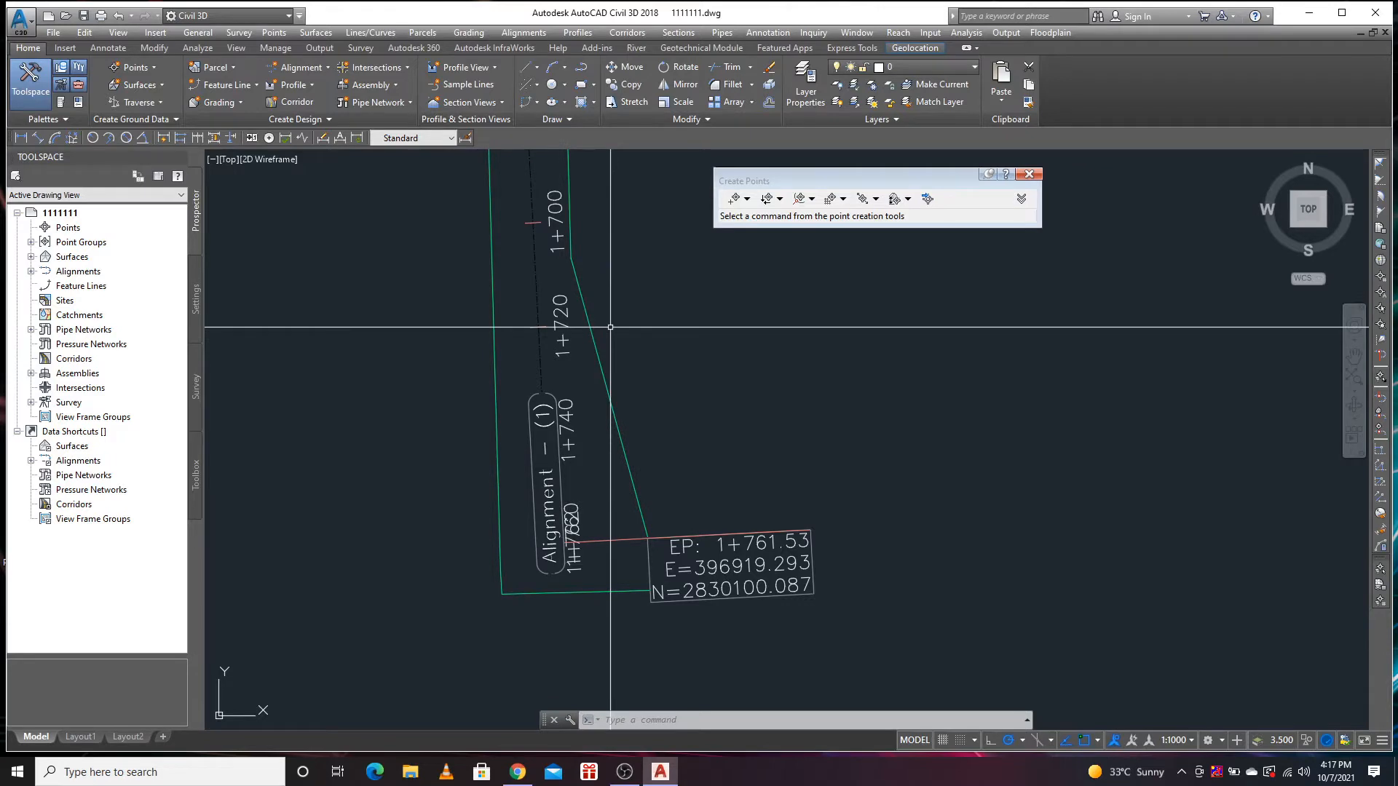
Start creating points on a grid, with the basepoint just southwest of the alignment's end and the grid rotation picked horizontally from it
scroll(610, 327, down, 5)
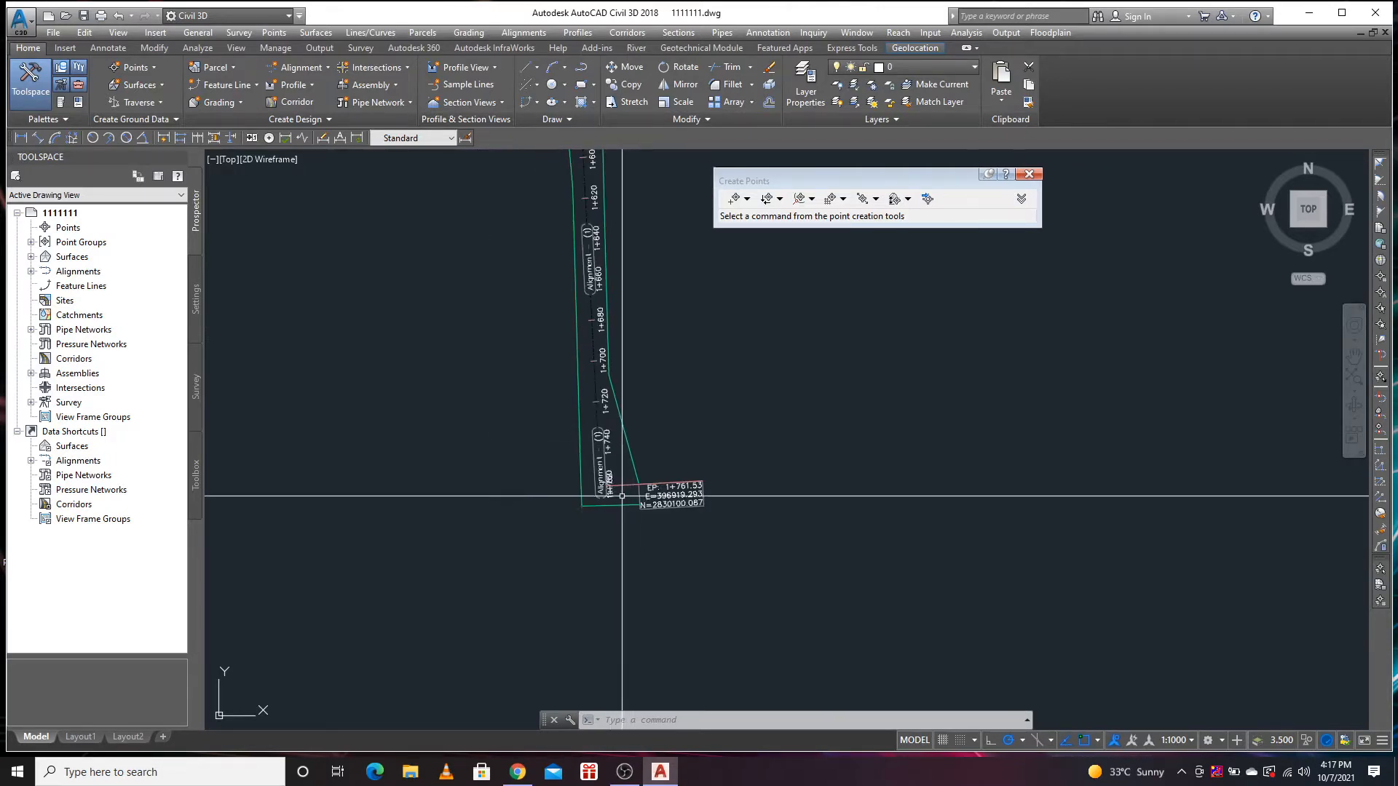
scroll(553, 455, up, 2)
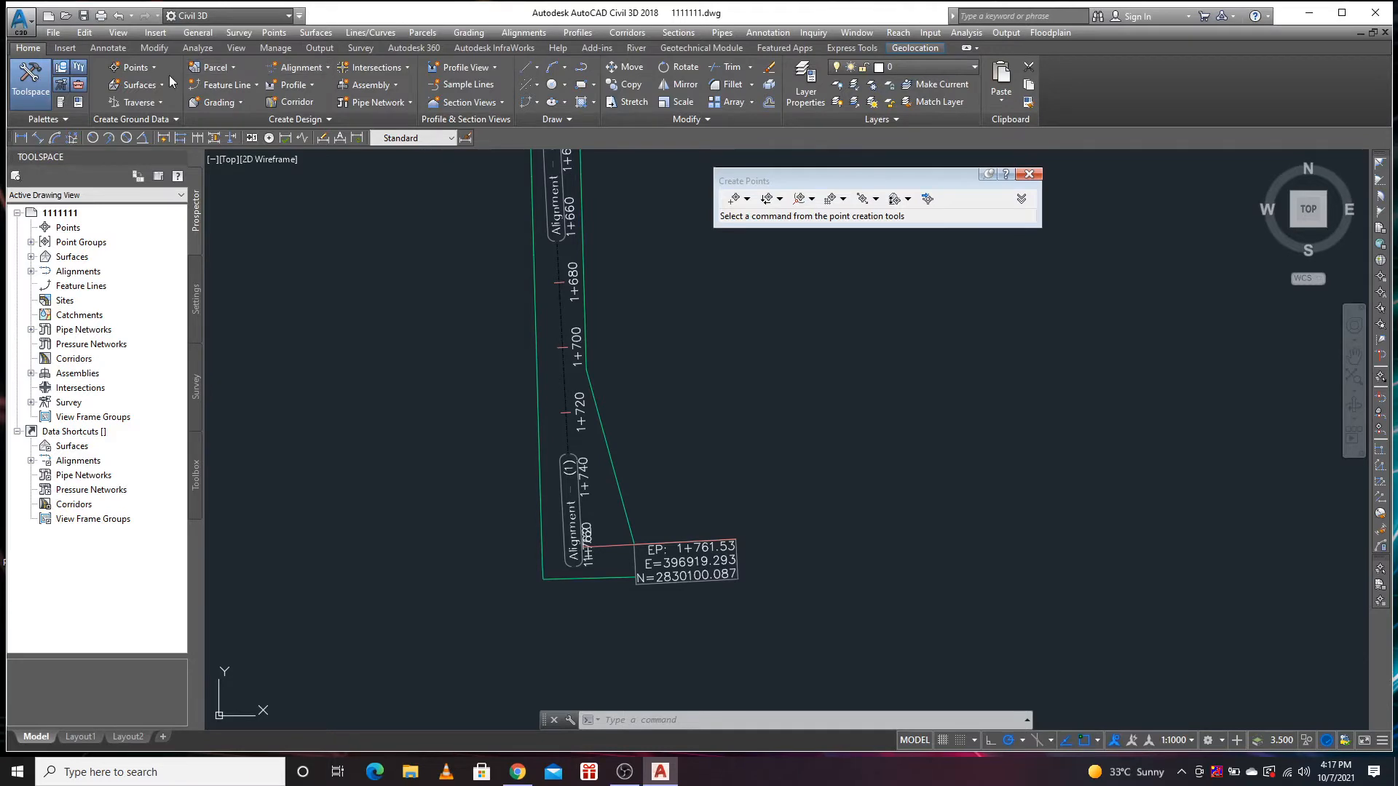
click(132, 67)
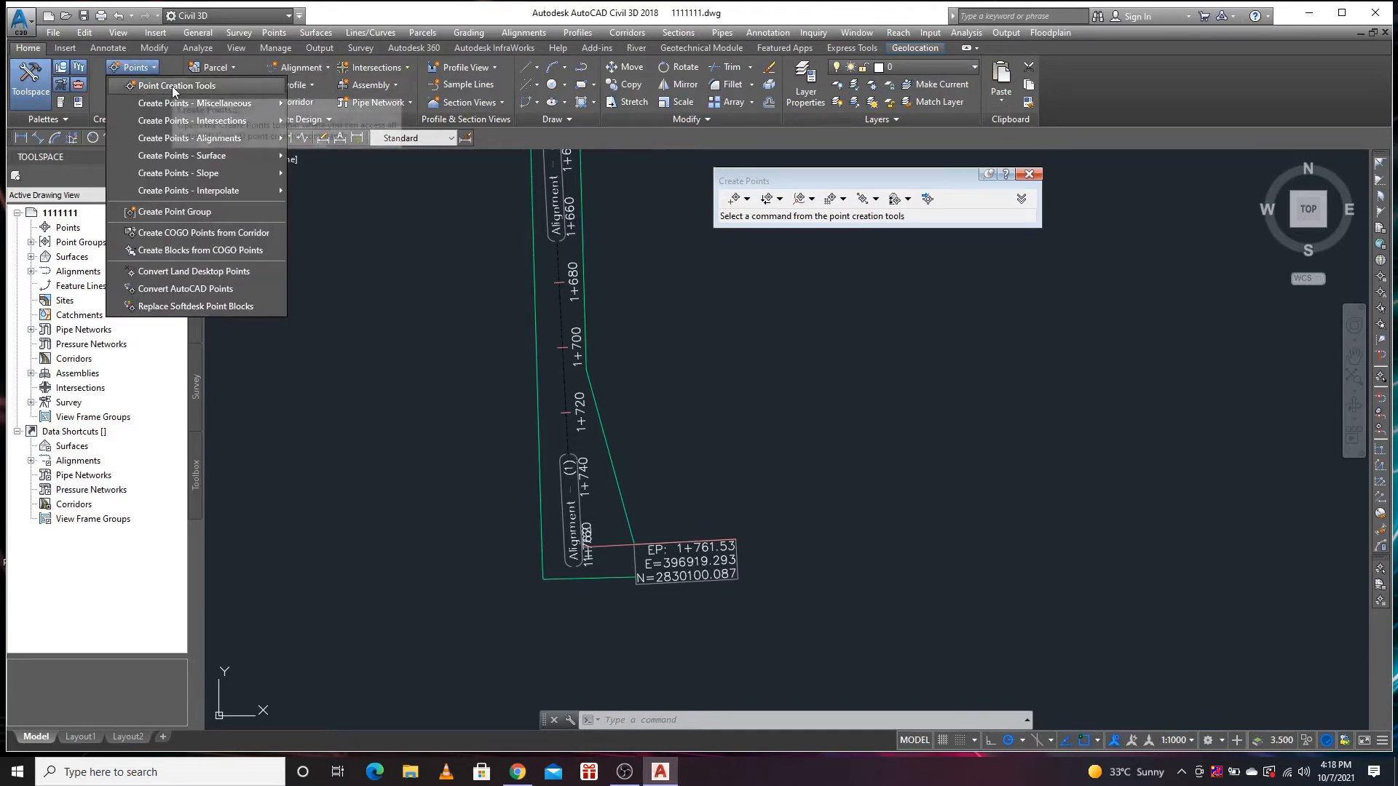
click(172, 86)
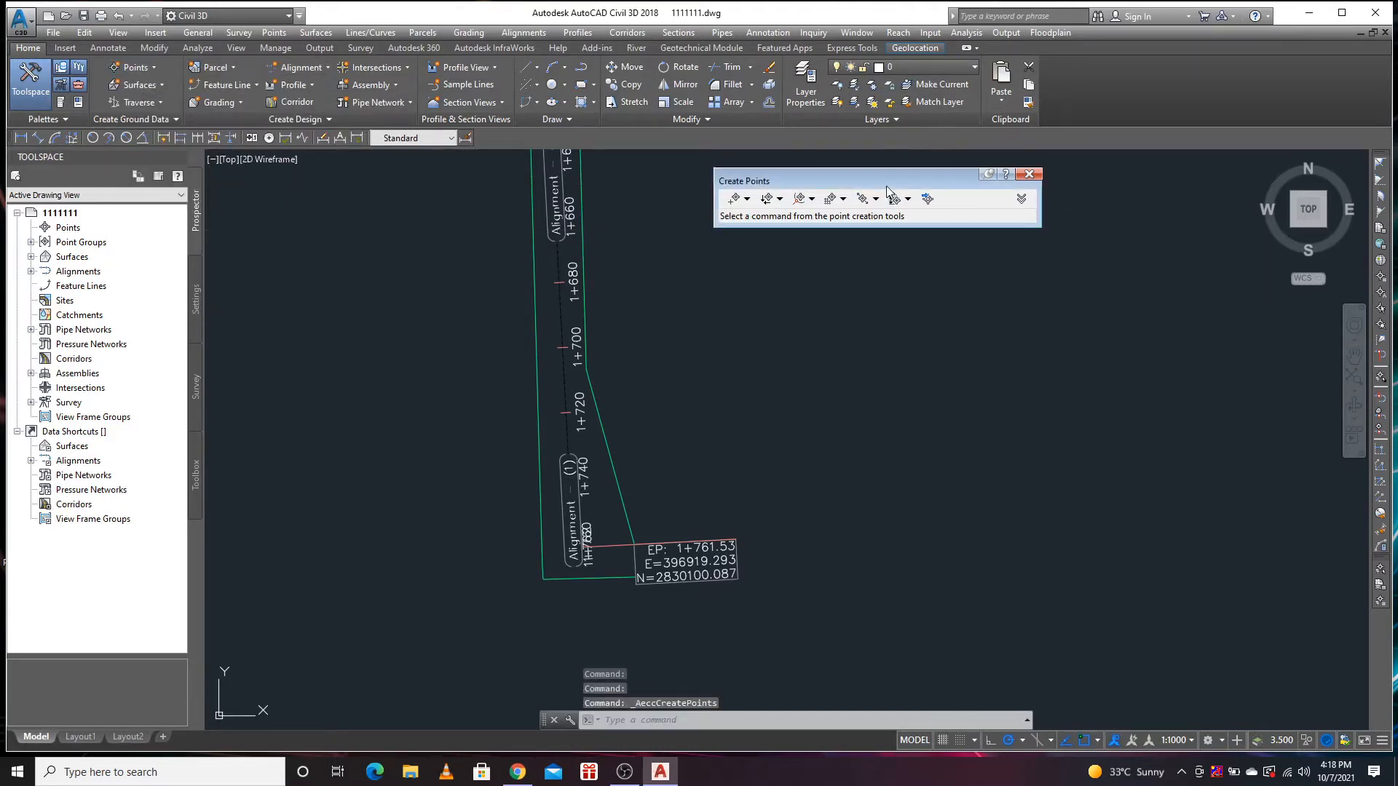
drag(883, 182, 865, 188)
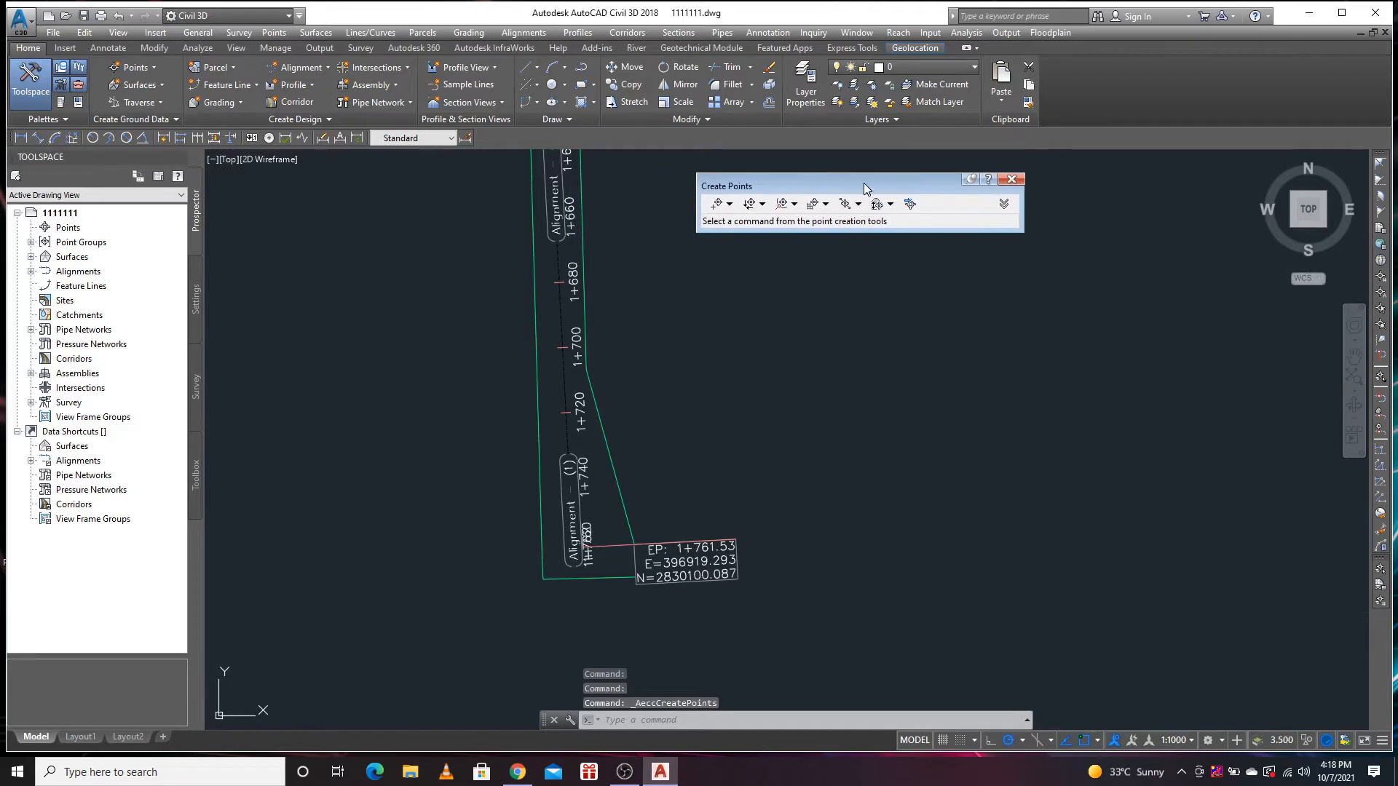
click(826, 204)
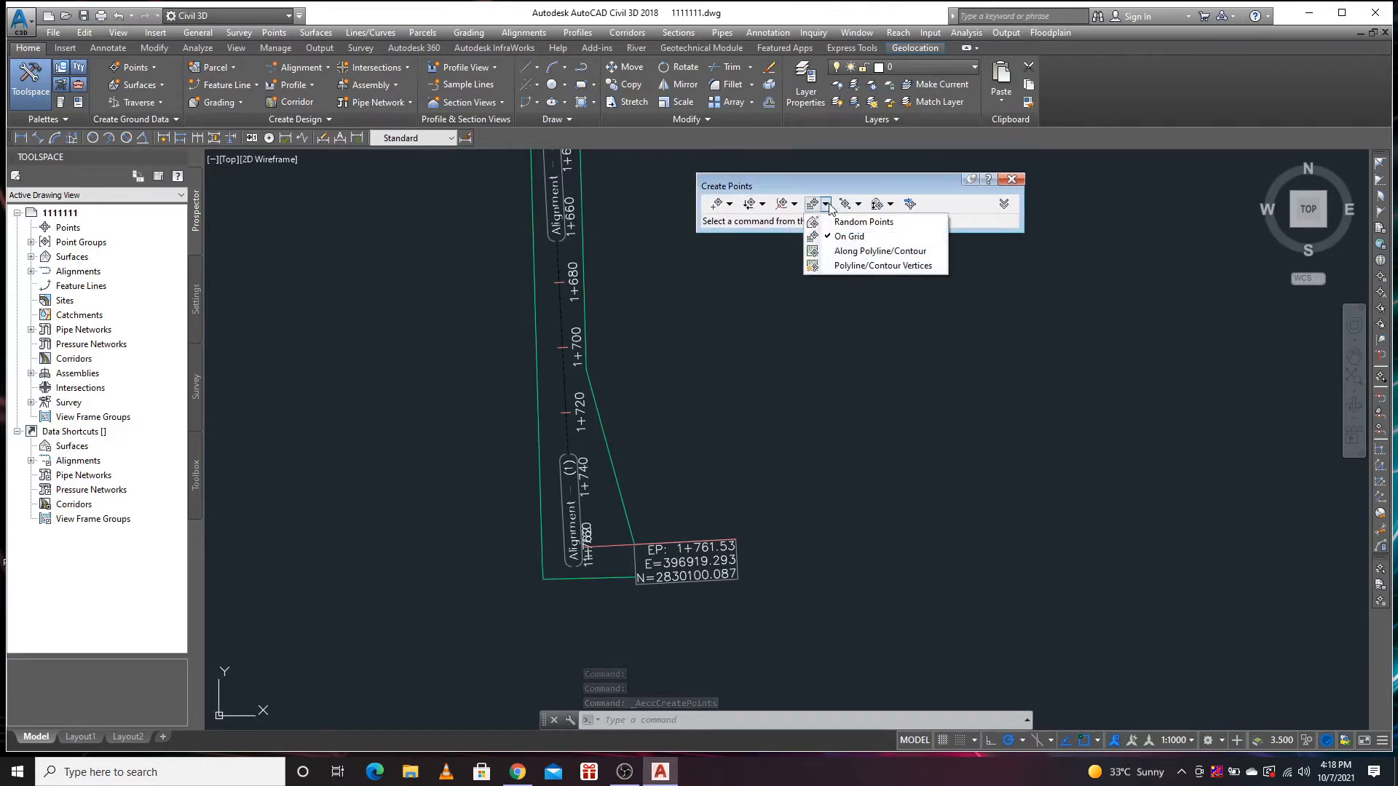
click(858, 240)
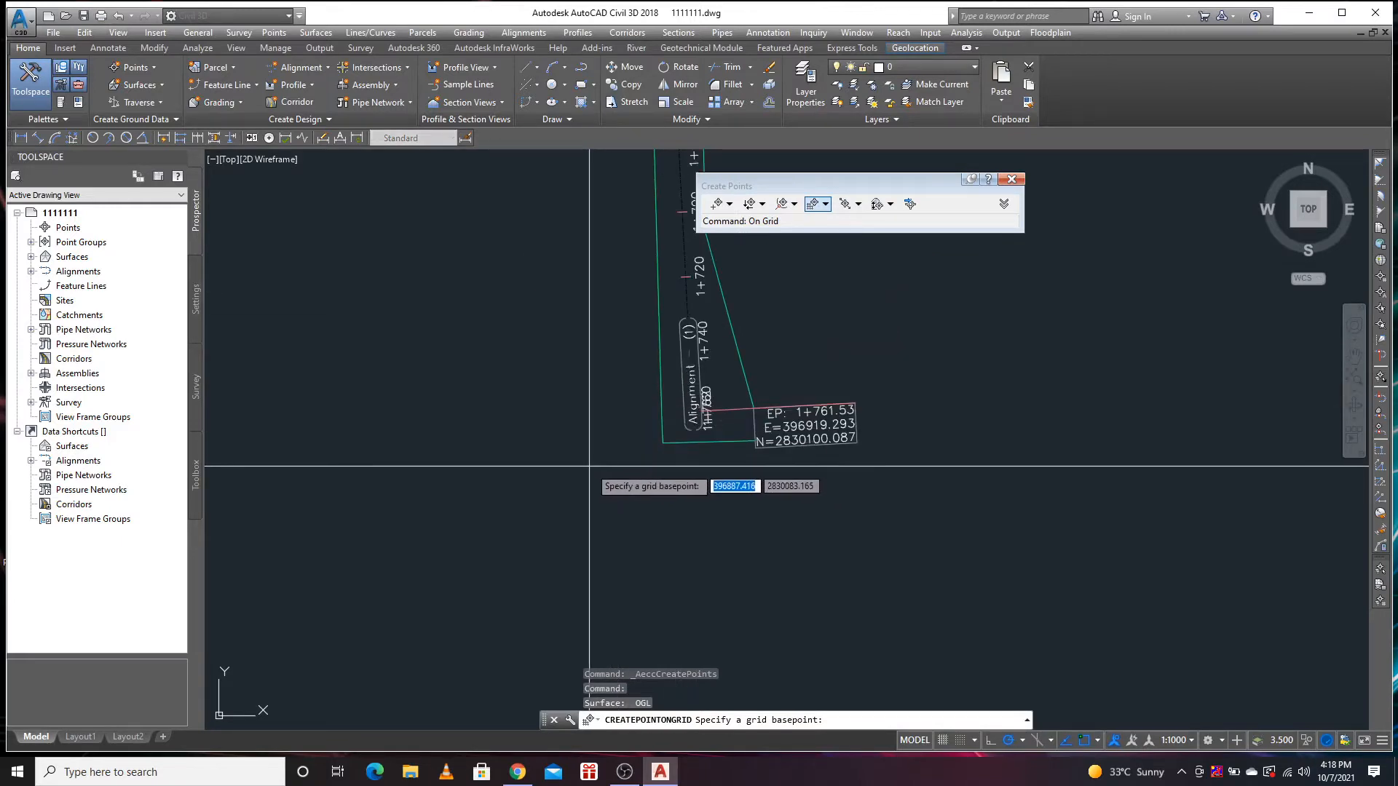
click(589, 481)
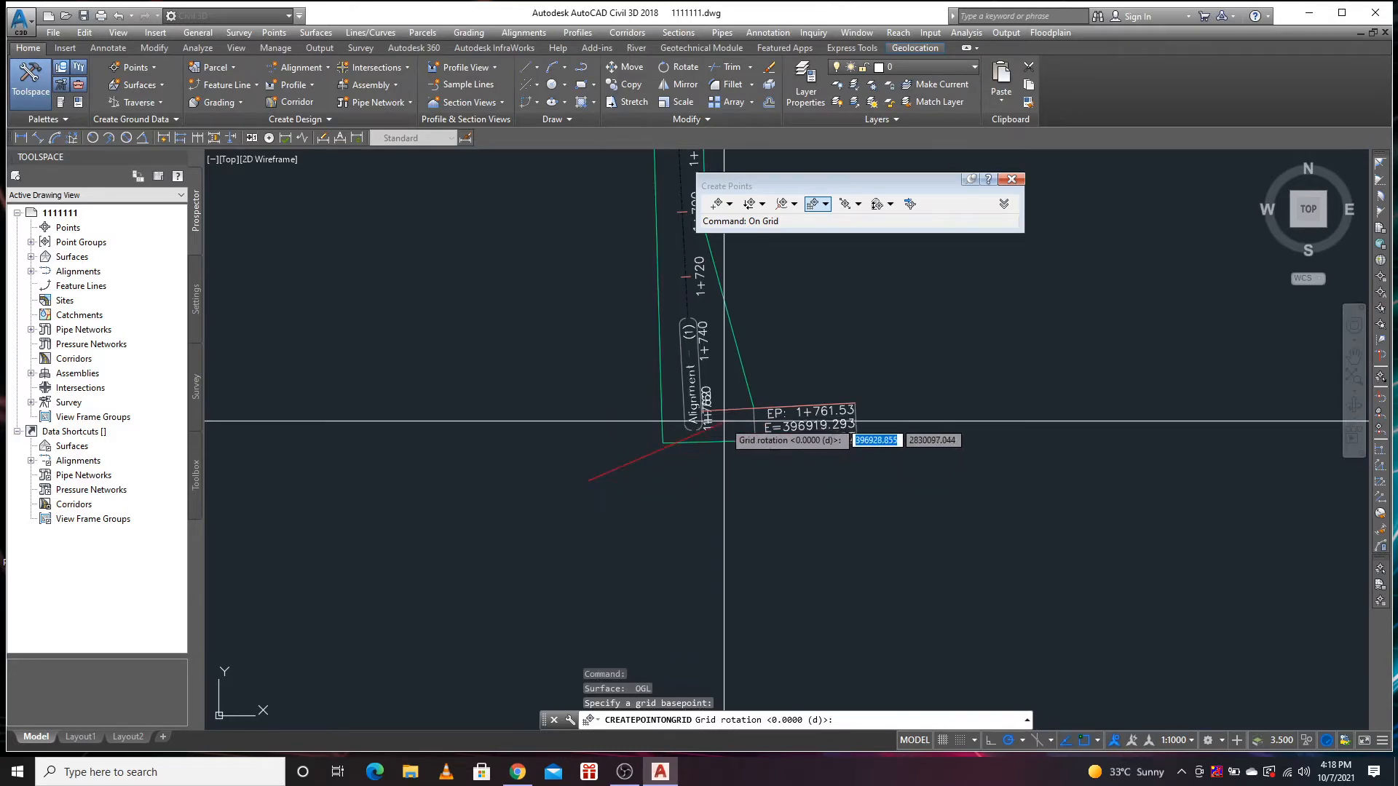
click(798, 480)
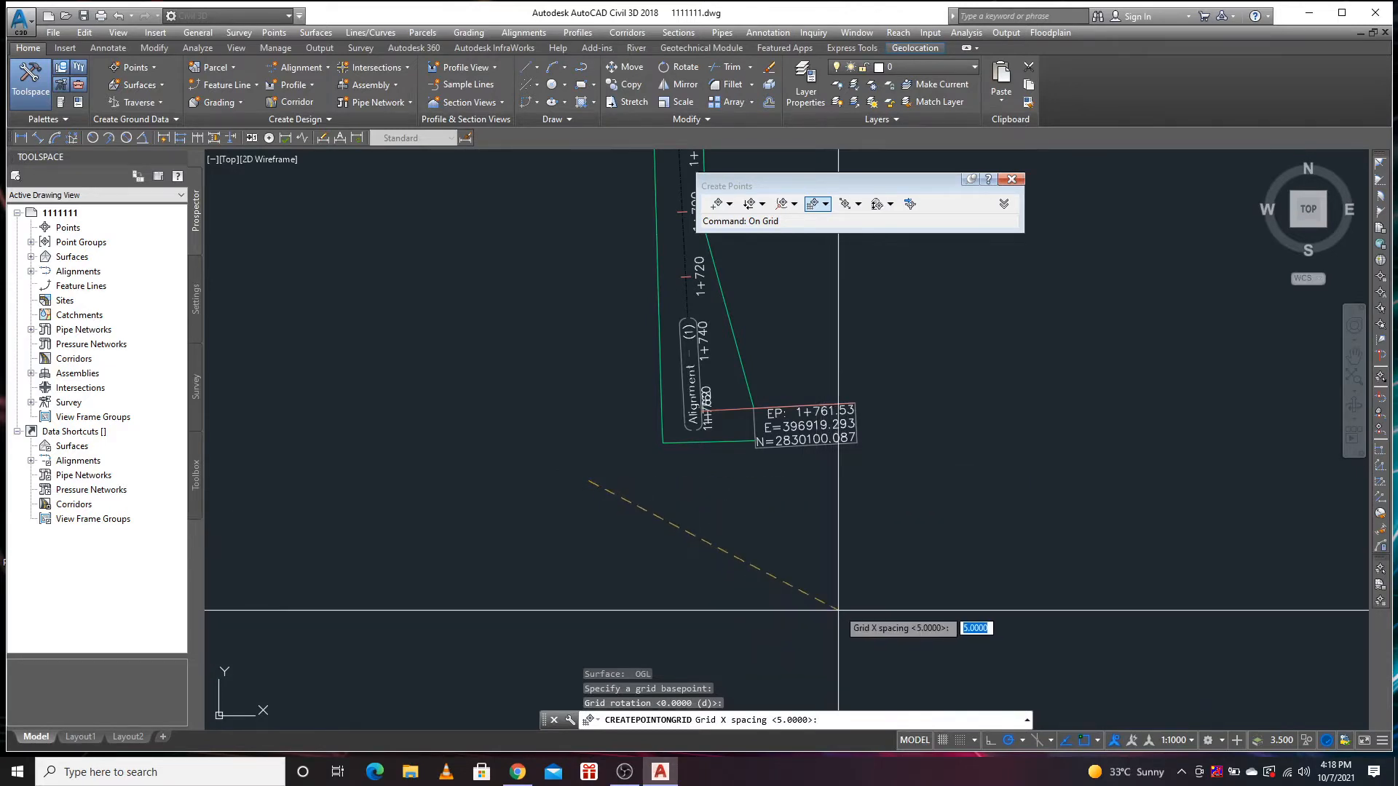
Set the point grid's X spacing to 1 and its Y spacing to 10
text(1)
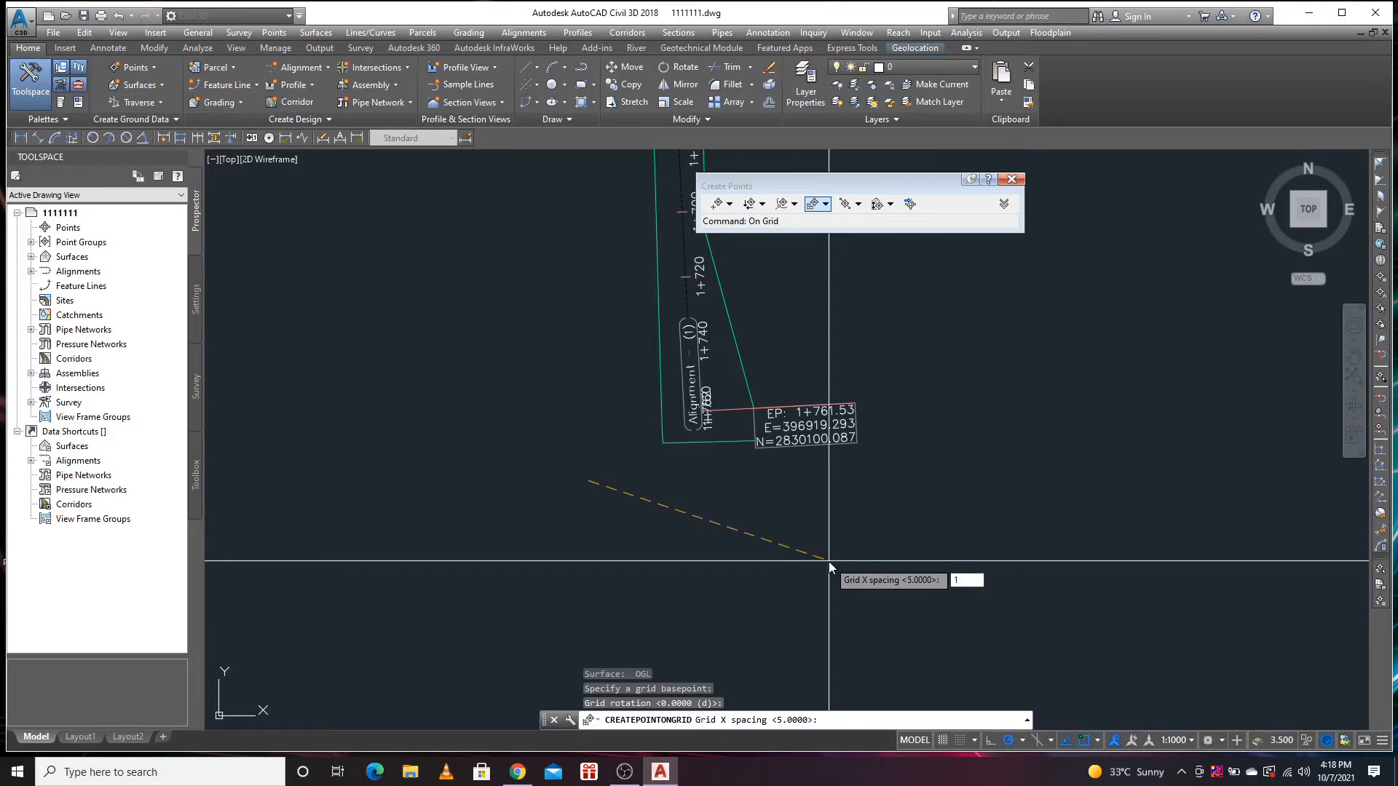
key(Return)
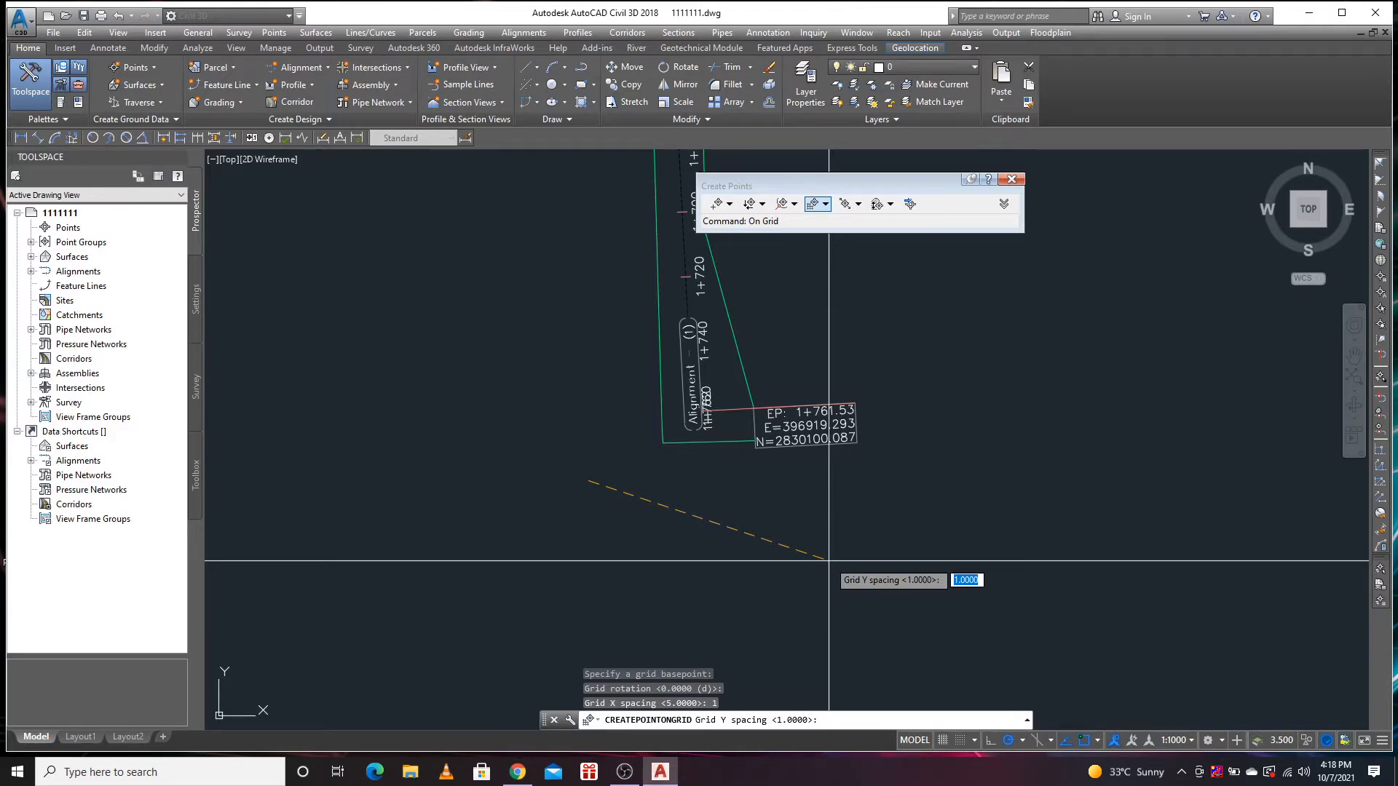
text(10)
key(Return)
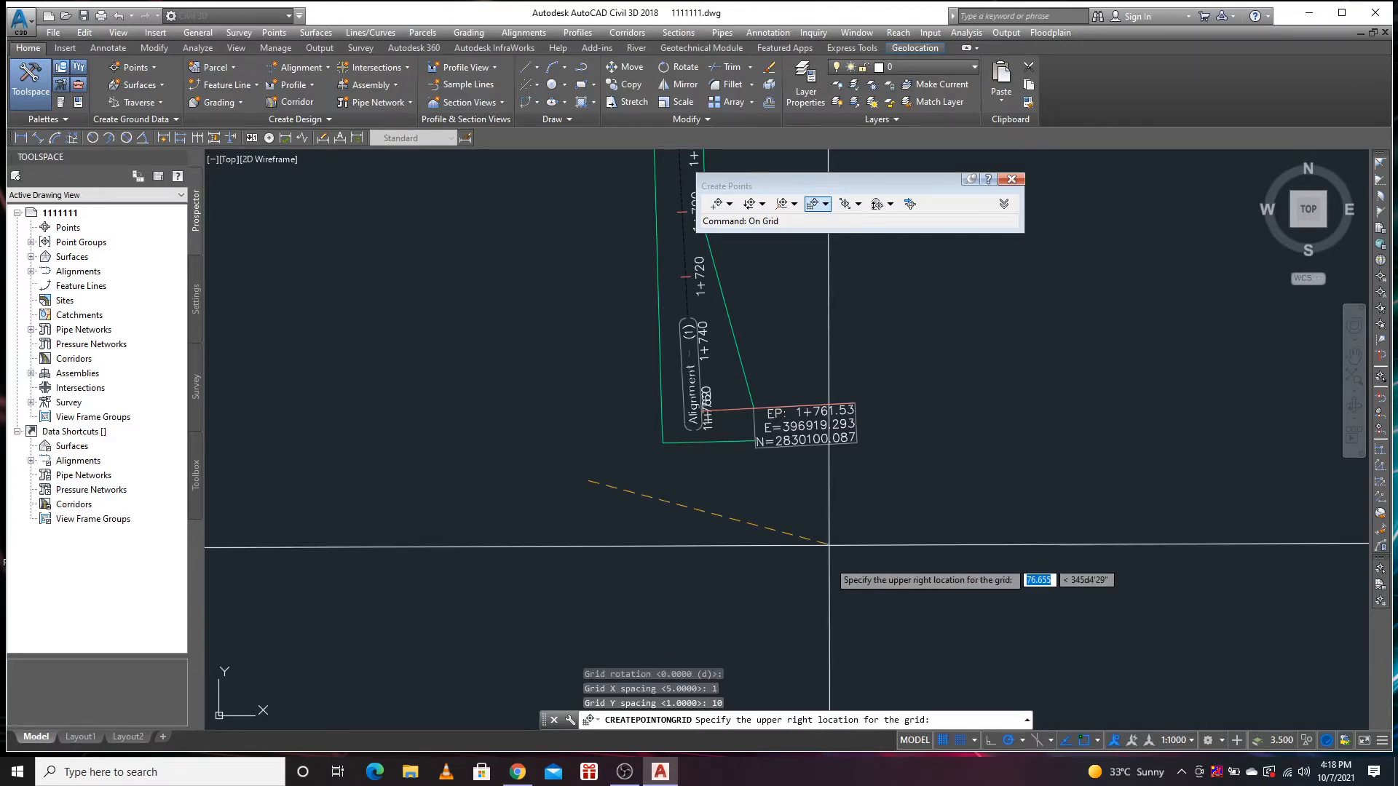
Place the grid's upper right corner so it encloses the alignment's southern stretch, and keep the grid size and rotation as drawn
scroll(717, 586, down, 5)
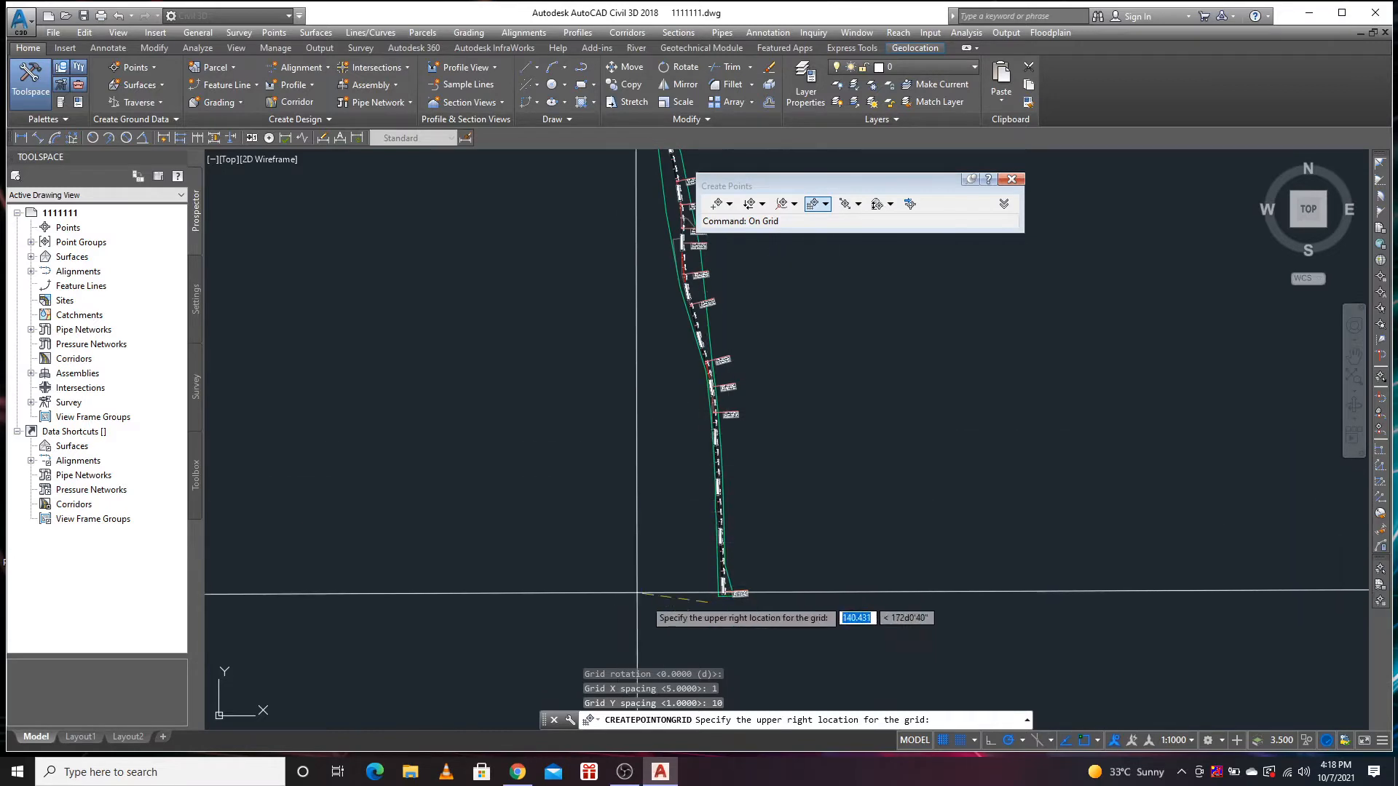
click(751, 442)
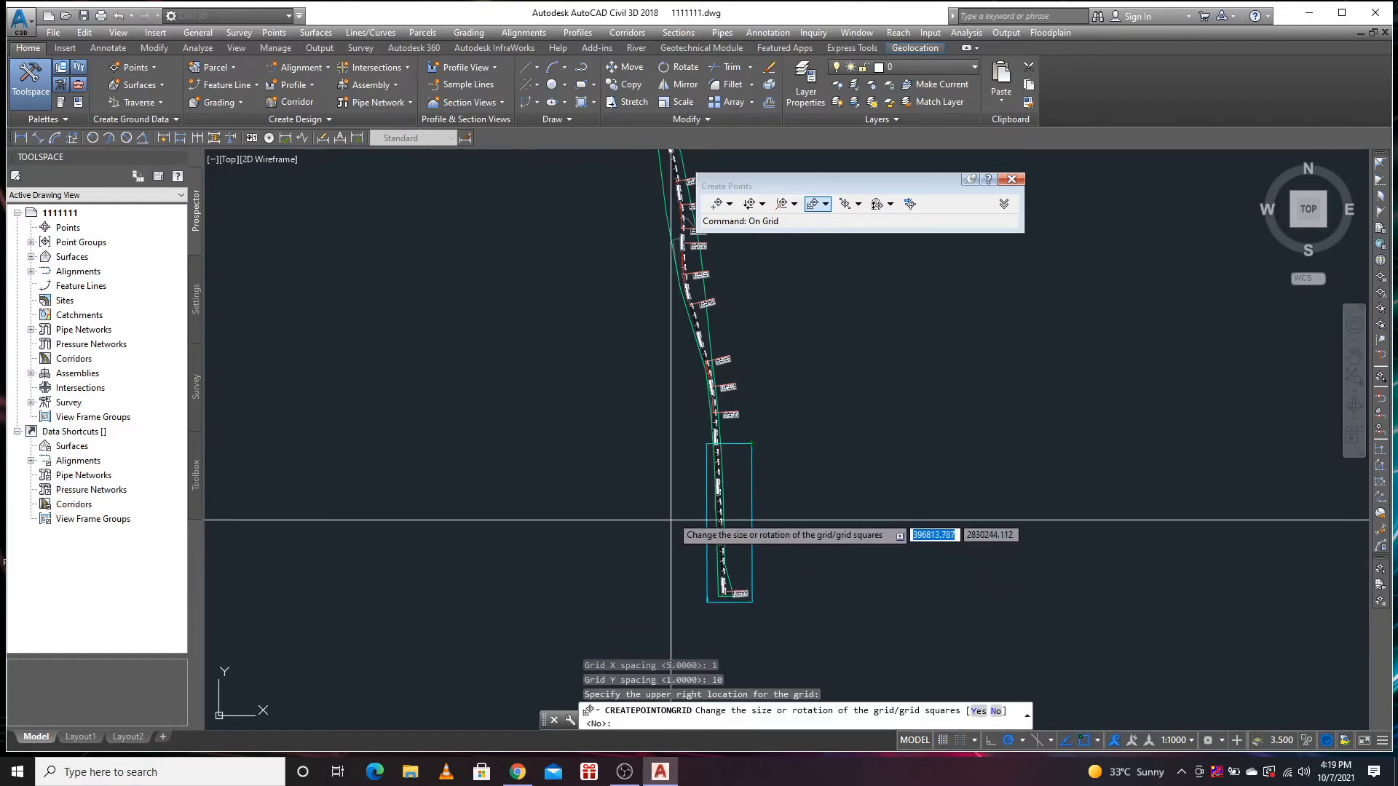
scroll(757, 604, up, 4)
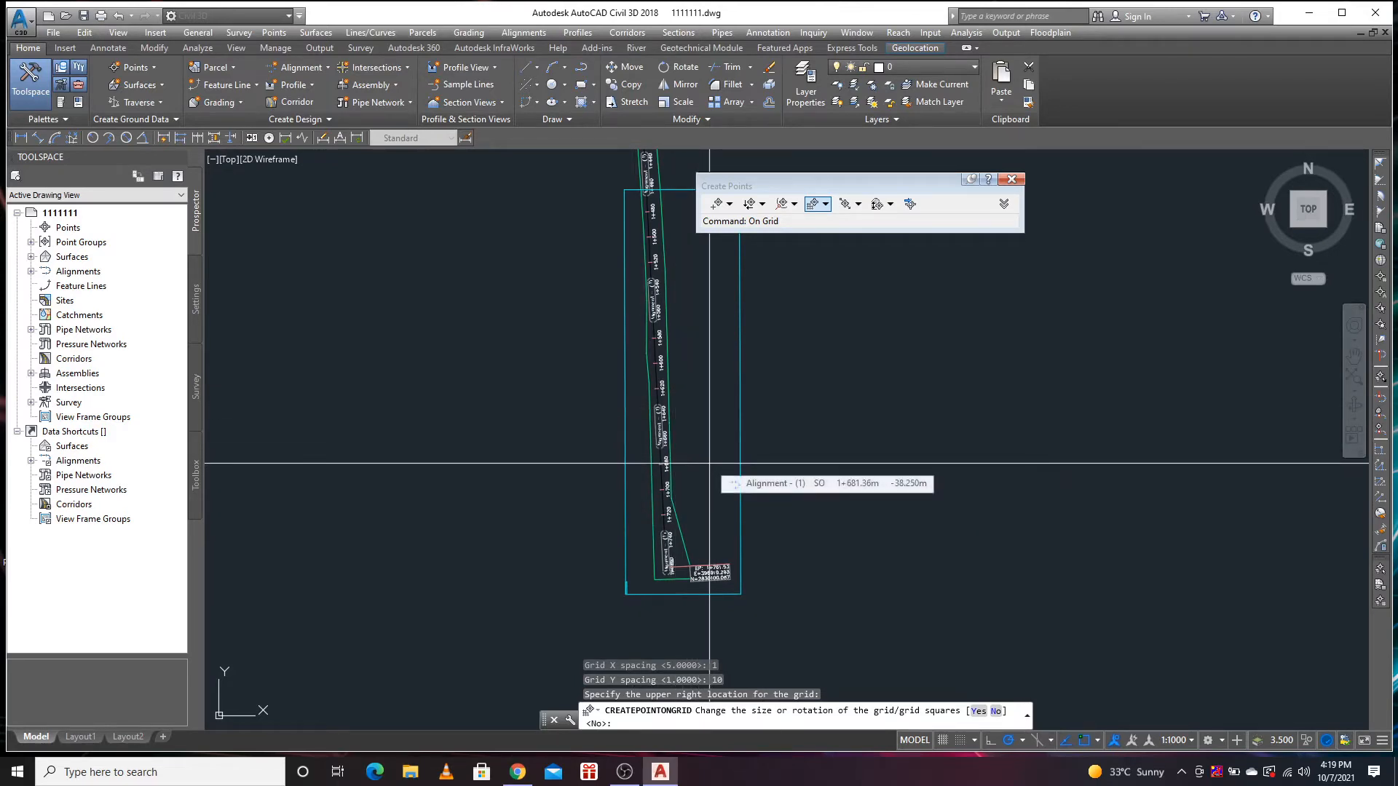
key(Return)
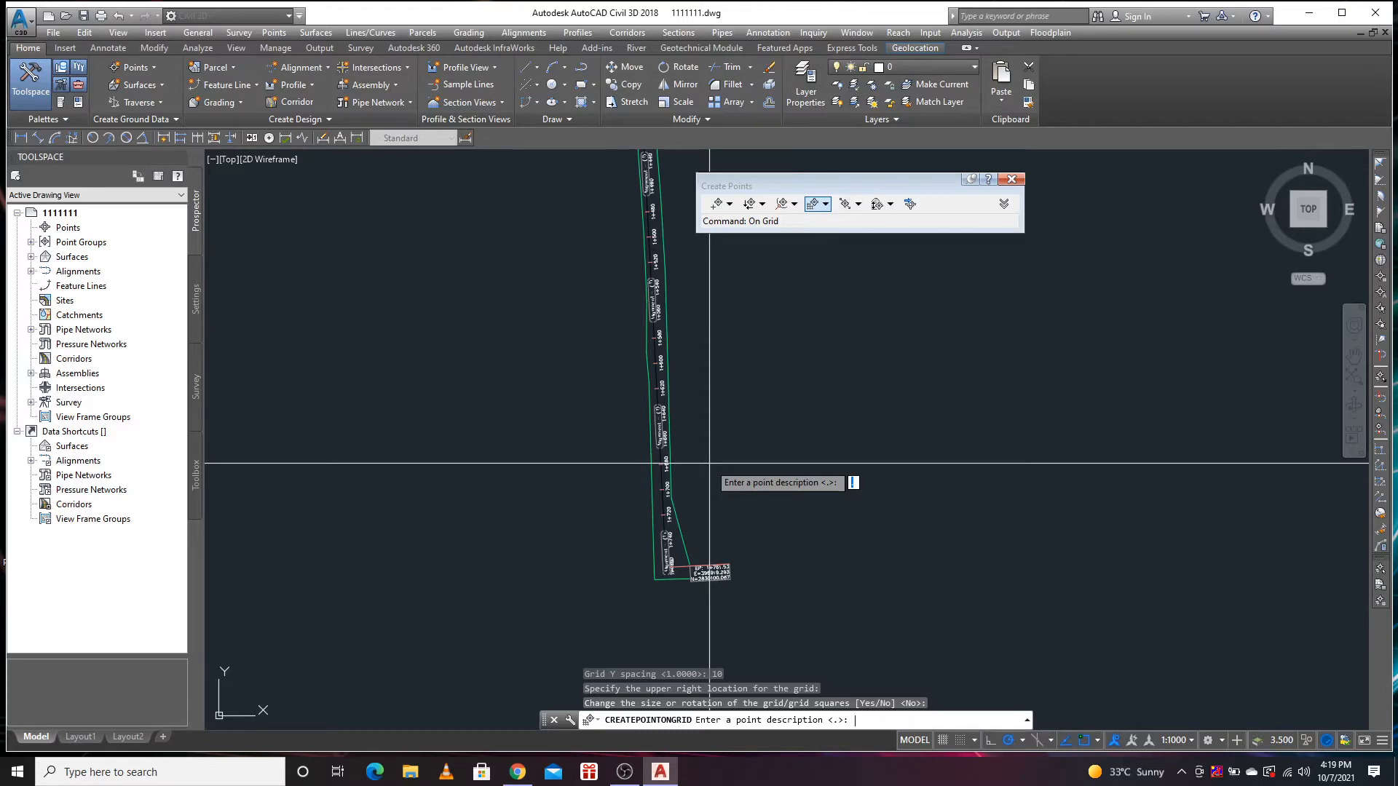
Create the grid points with the description ogl, accepting it for successive points along the corridor up the alignment, and end the command
text(ogl)
key(Return)
key(Return)
key(Return)
key(Return)
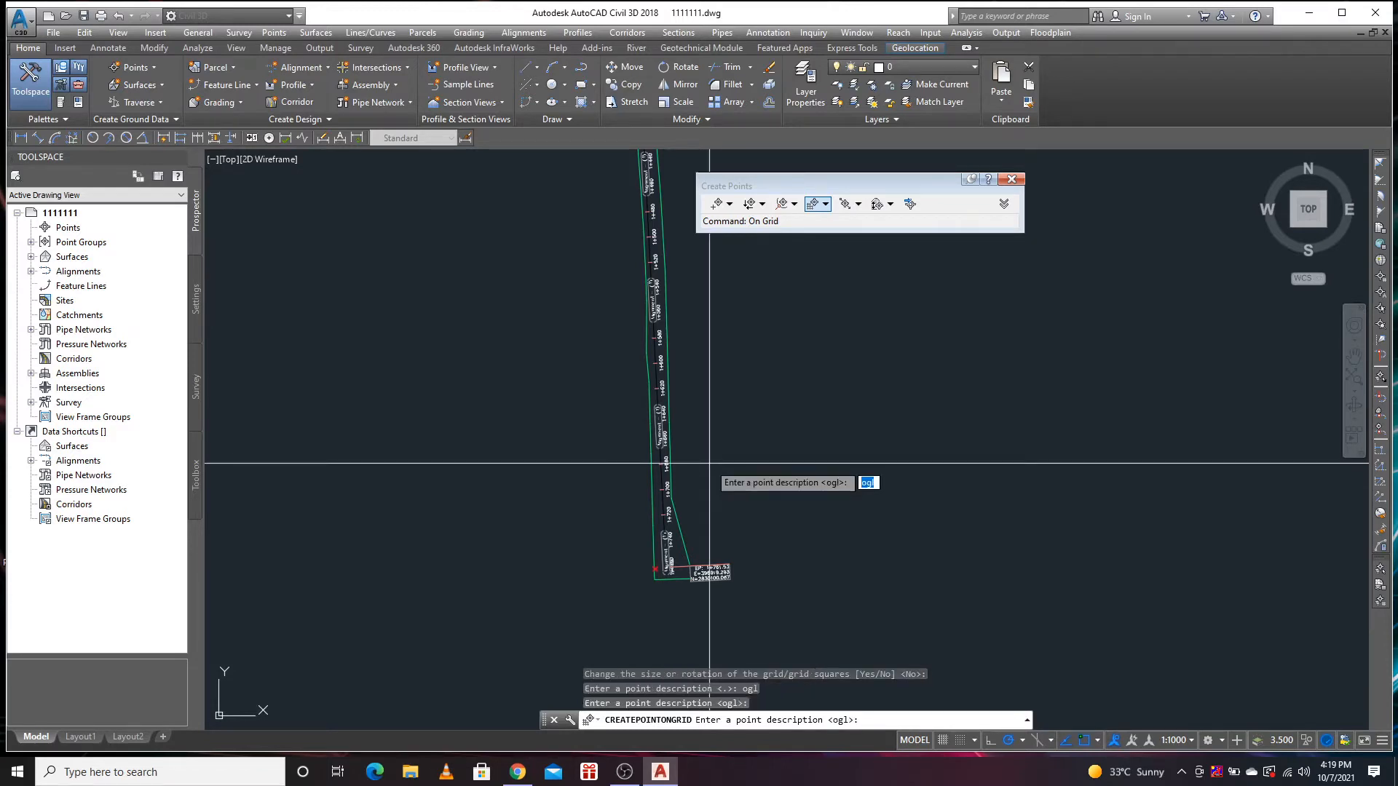
key(Return)
key(Return)
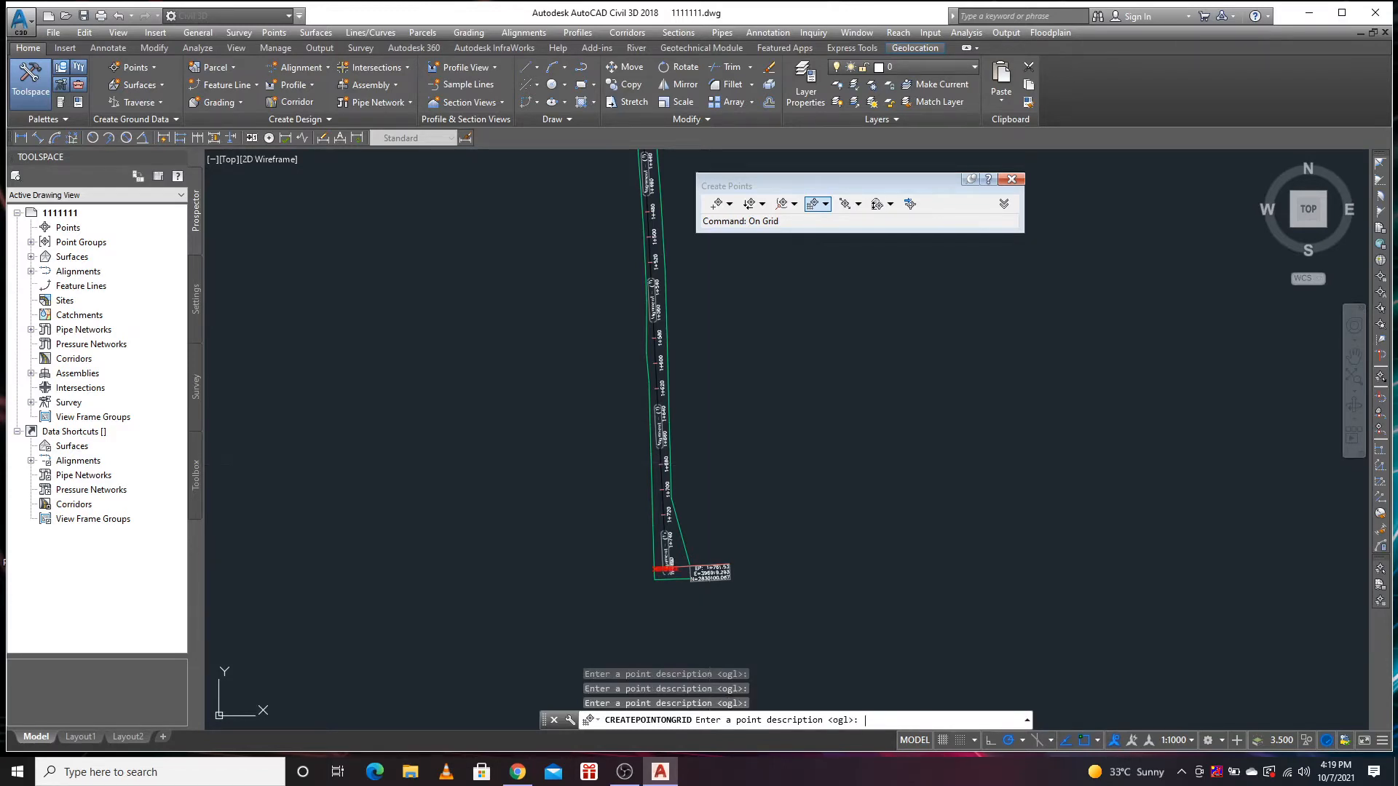
key(Return)
key(Return)
key(Return)
key(Return)
key(Return)
key(Return)
key(Return)
key(Return)
key(Return)
key(Return)
key(Return)
key(Return)
key(Return)
key(Return)
key(Return)
key(Return)
key(Return)
key(Return)
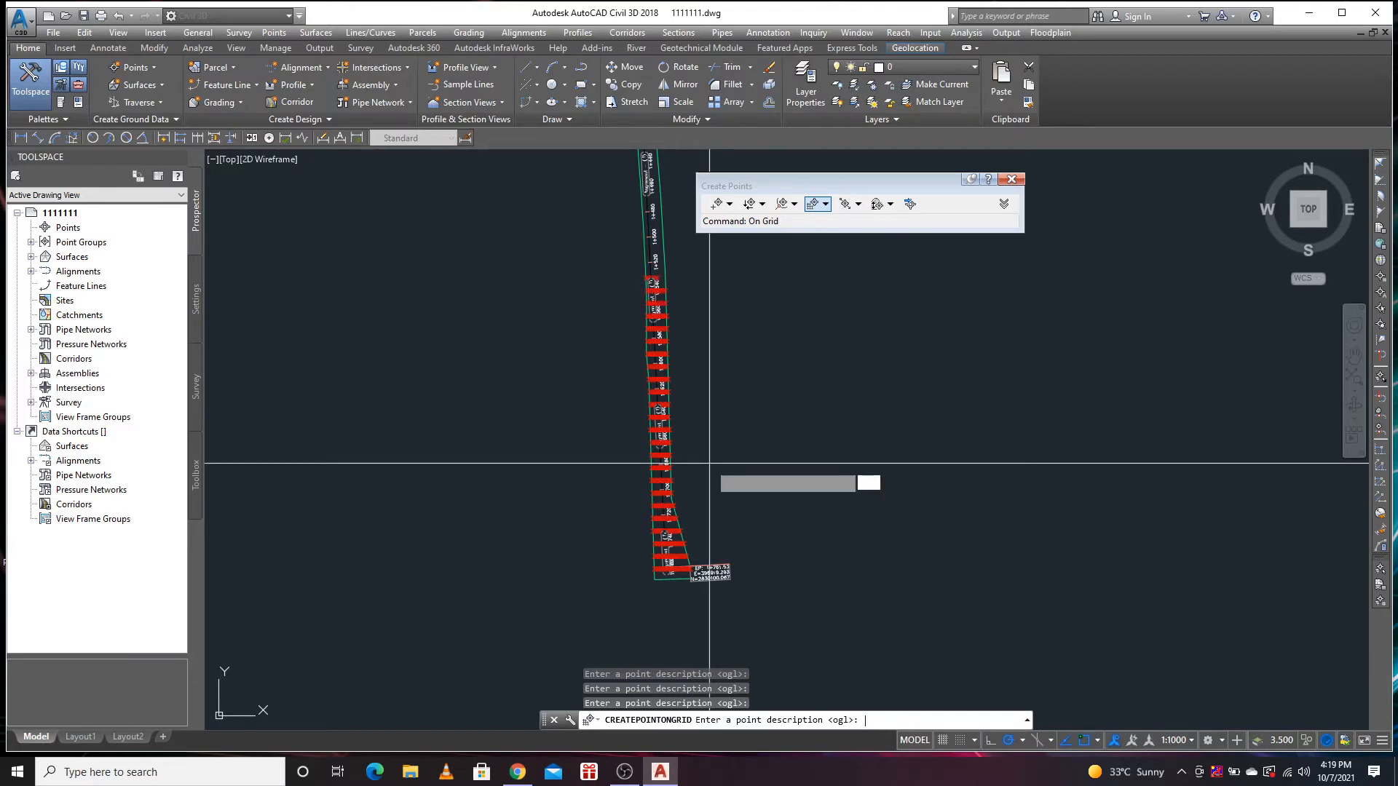
key(Return)
key(Return)
key(Return)
key(Return)
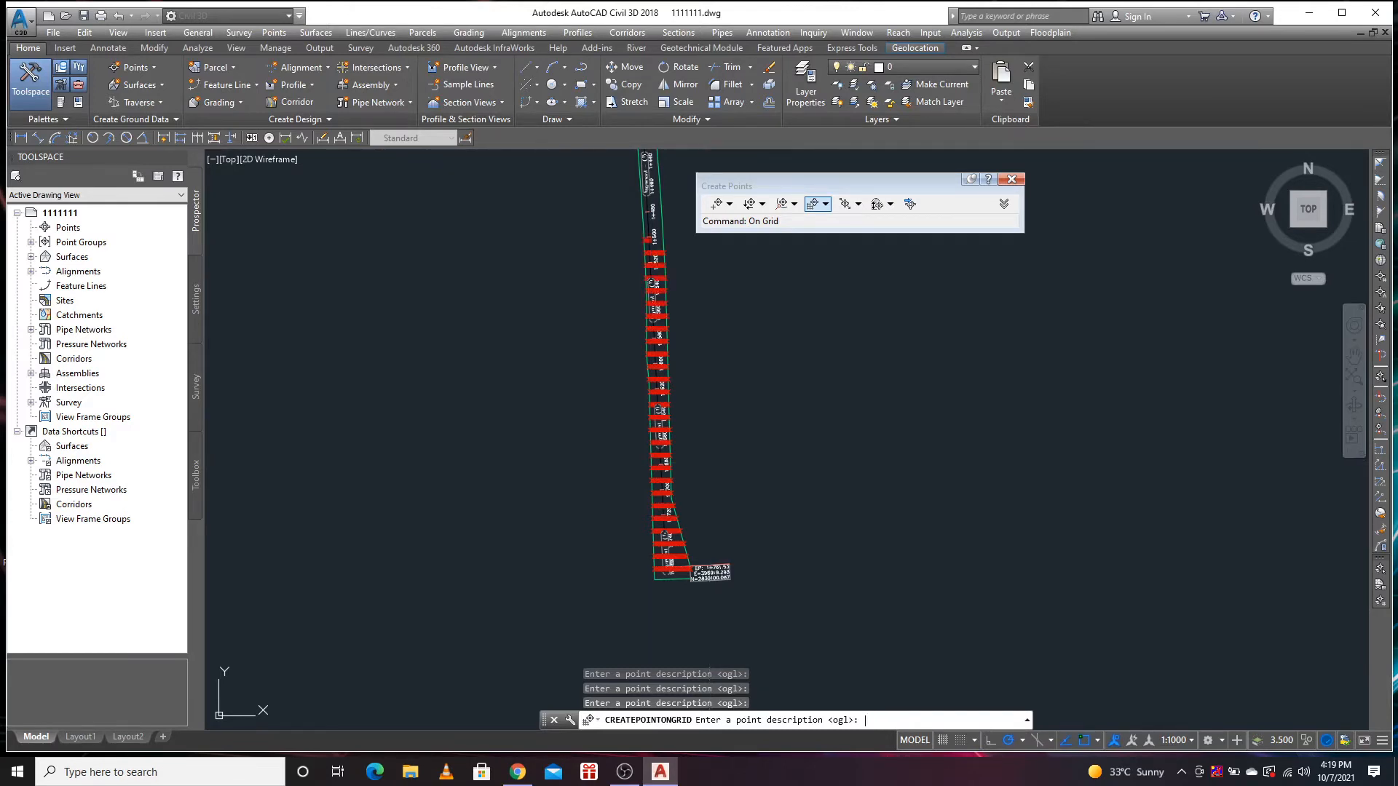
key(Return)
key(Return)
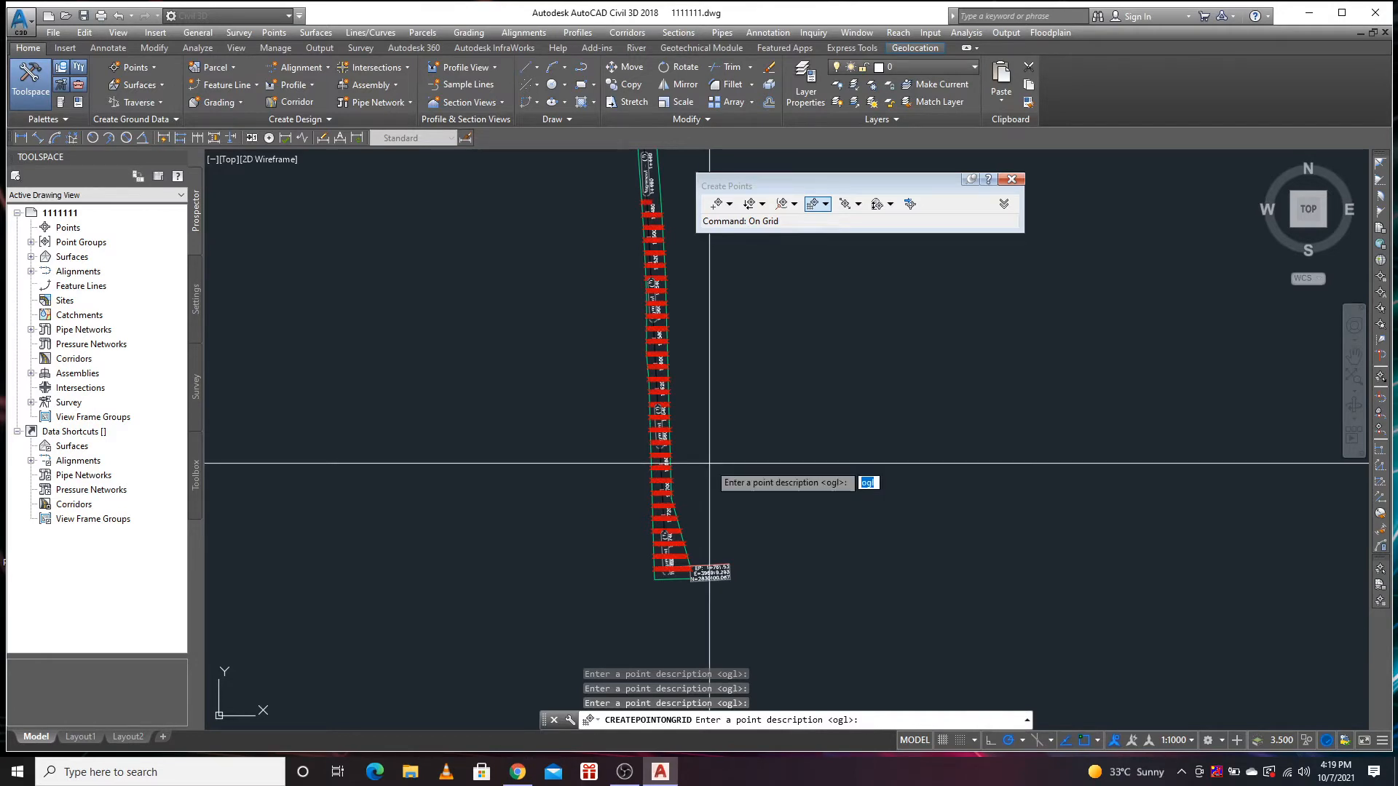
key(Escape)
In the _All Points group properties, set the Basic point style's marker size to 0.2 mm and apply it
scroll(674, 575, up, 10)
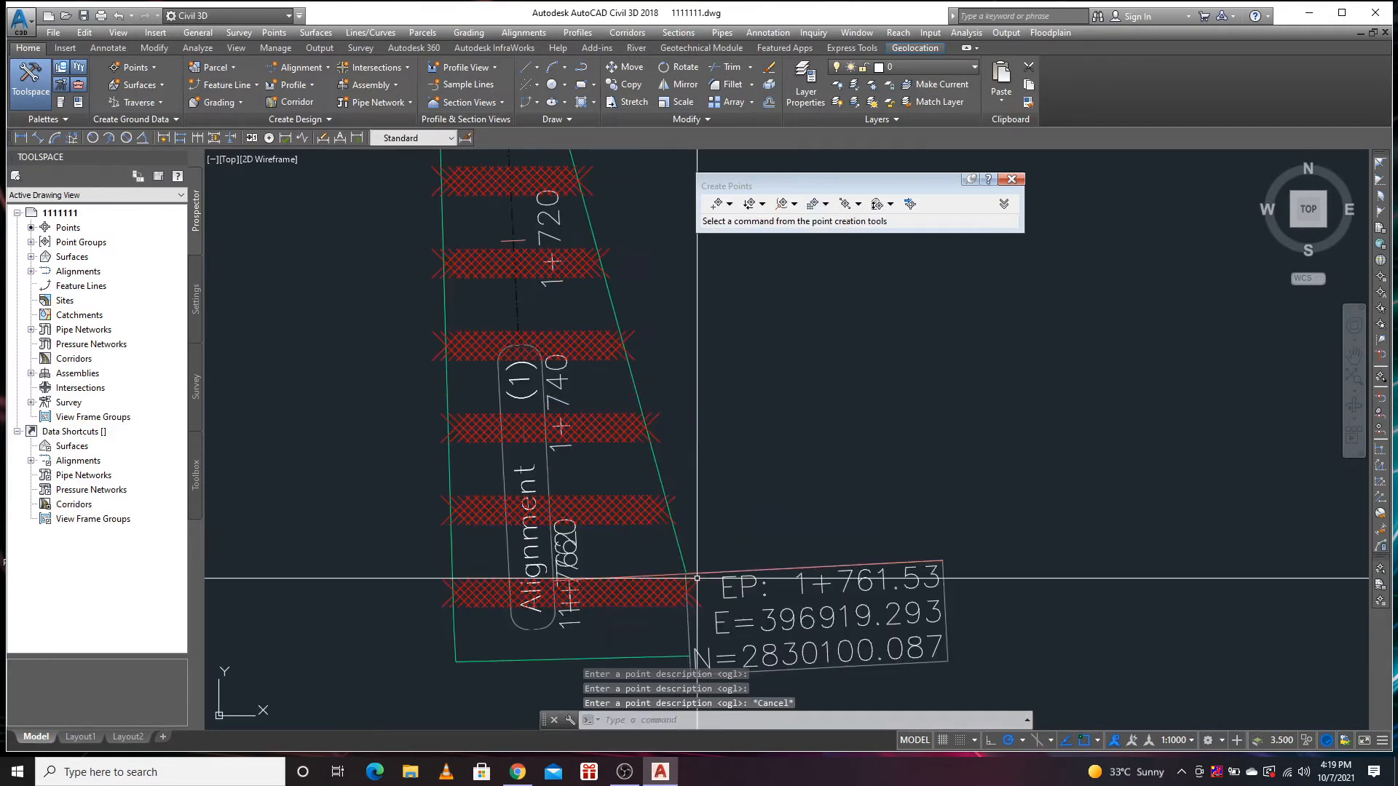
scroll(568, 362, down, 2)
scroll(568, 362, up, 3)
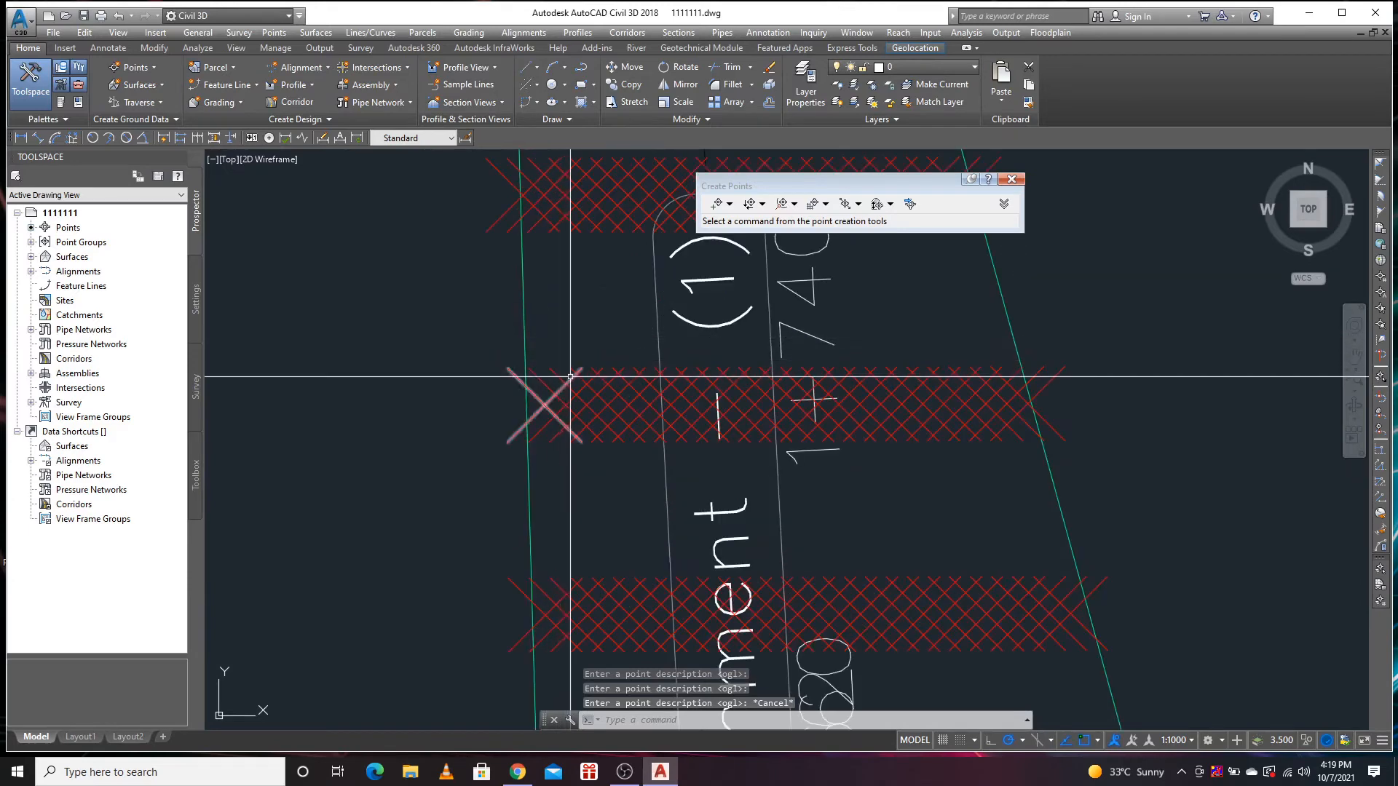
click(546, 403)
right_click(585, 386)
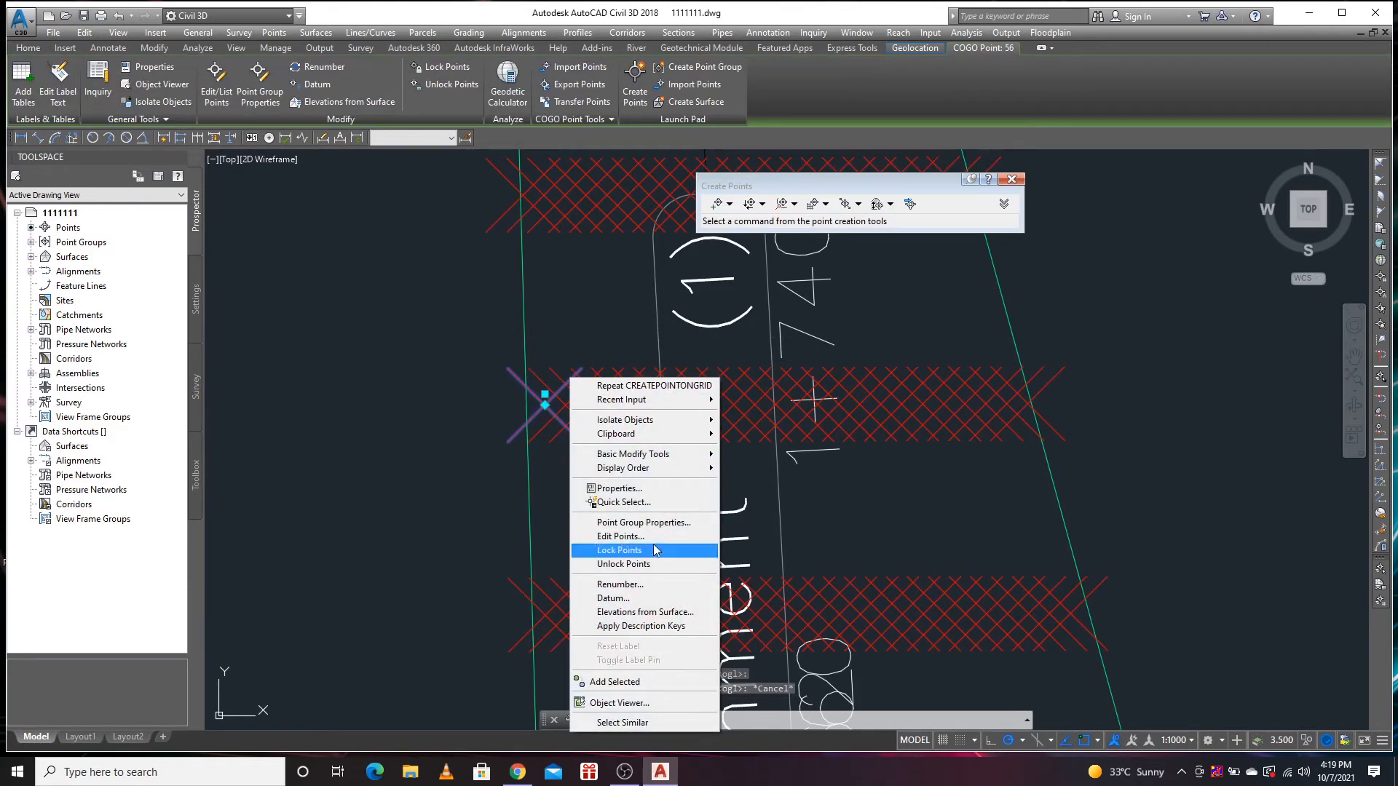
click(640, 524)
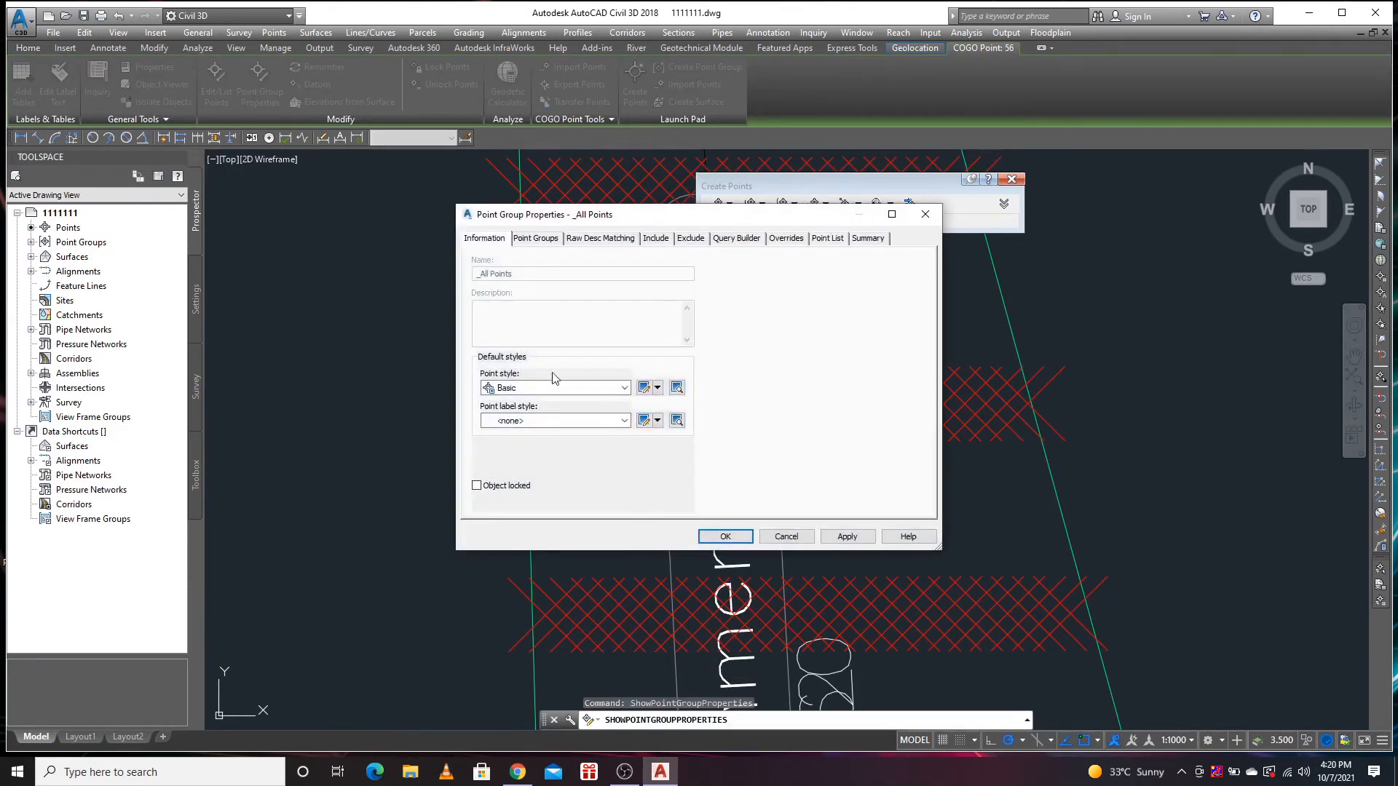
click(625, 389)
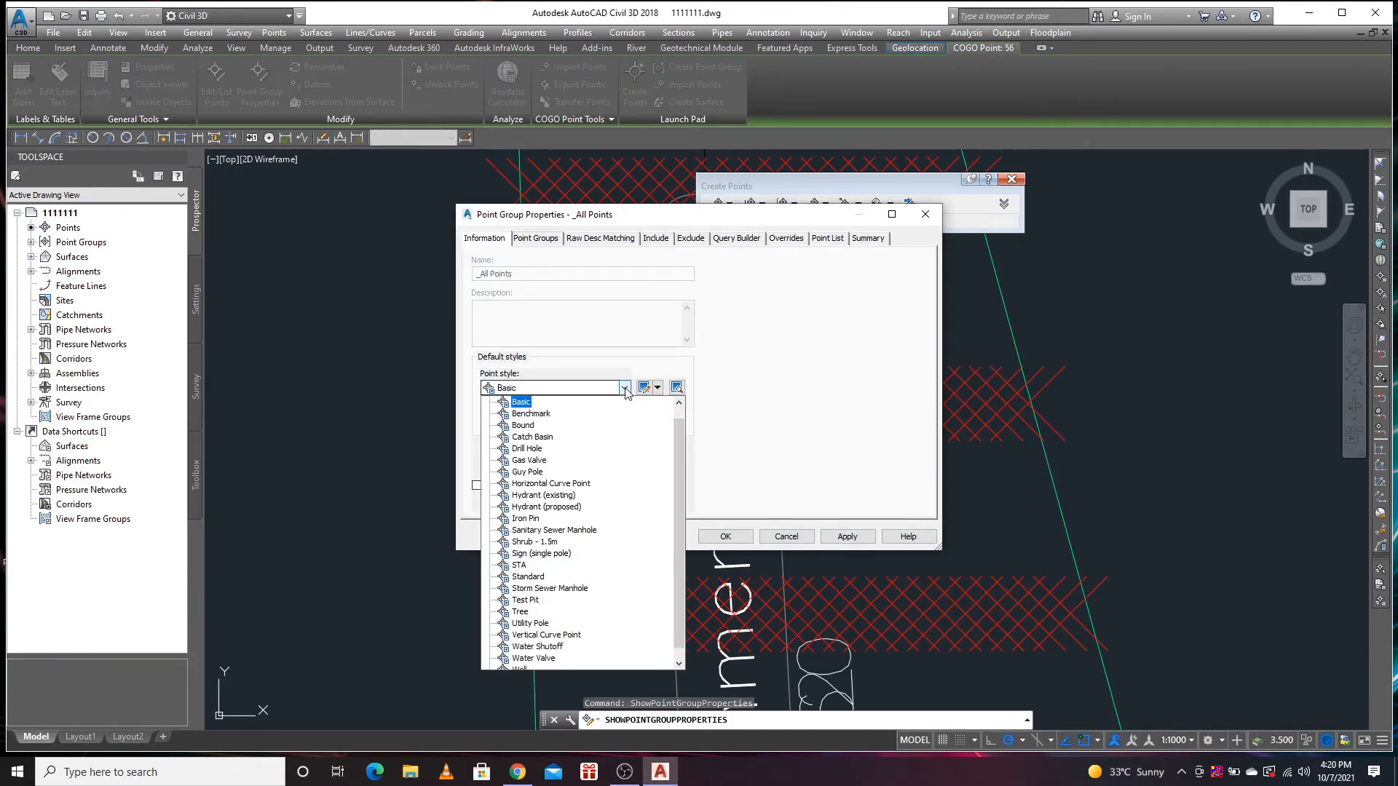
click(626, 389)
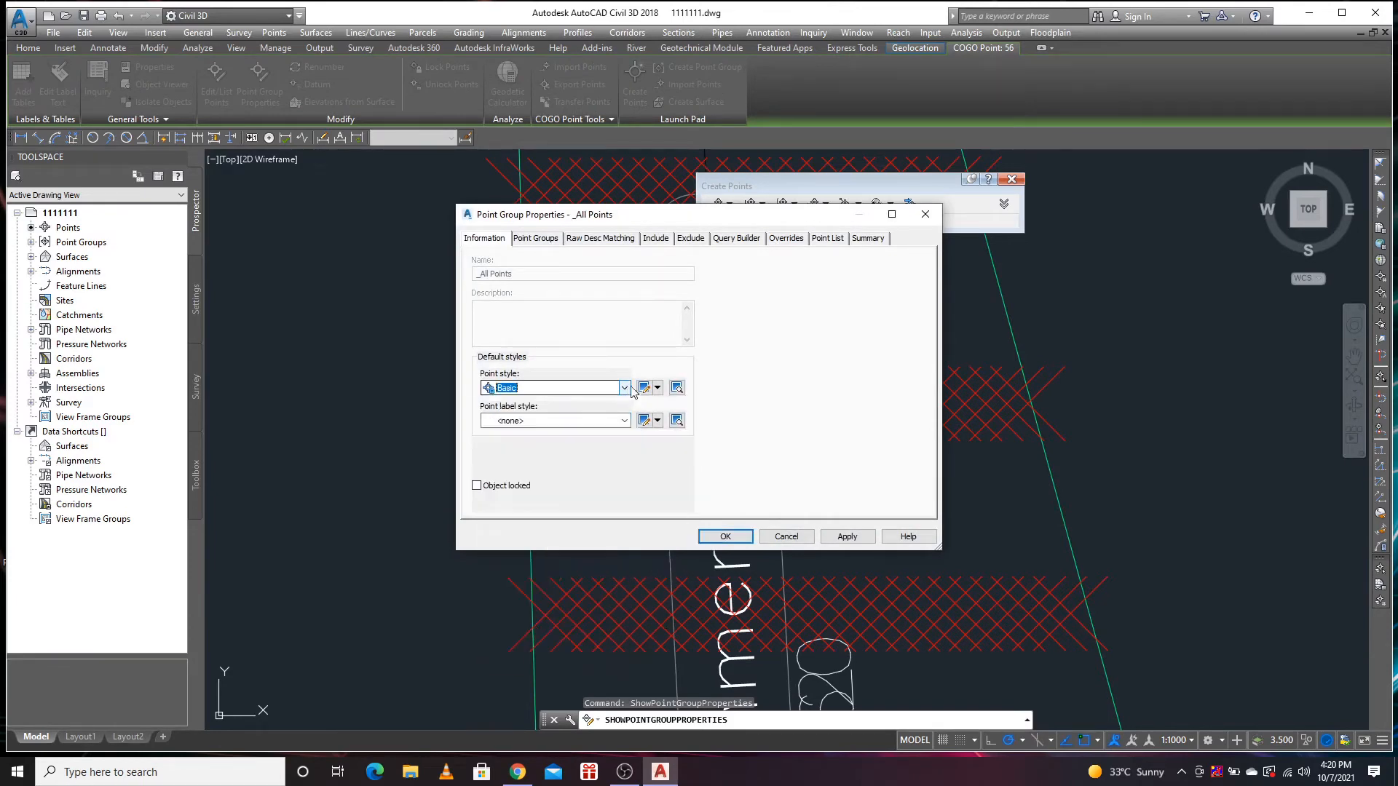
click(644, 387)
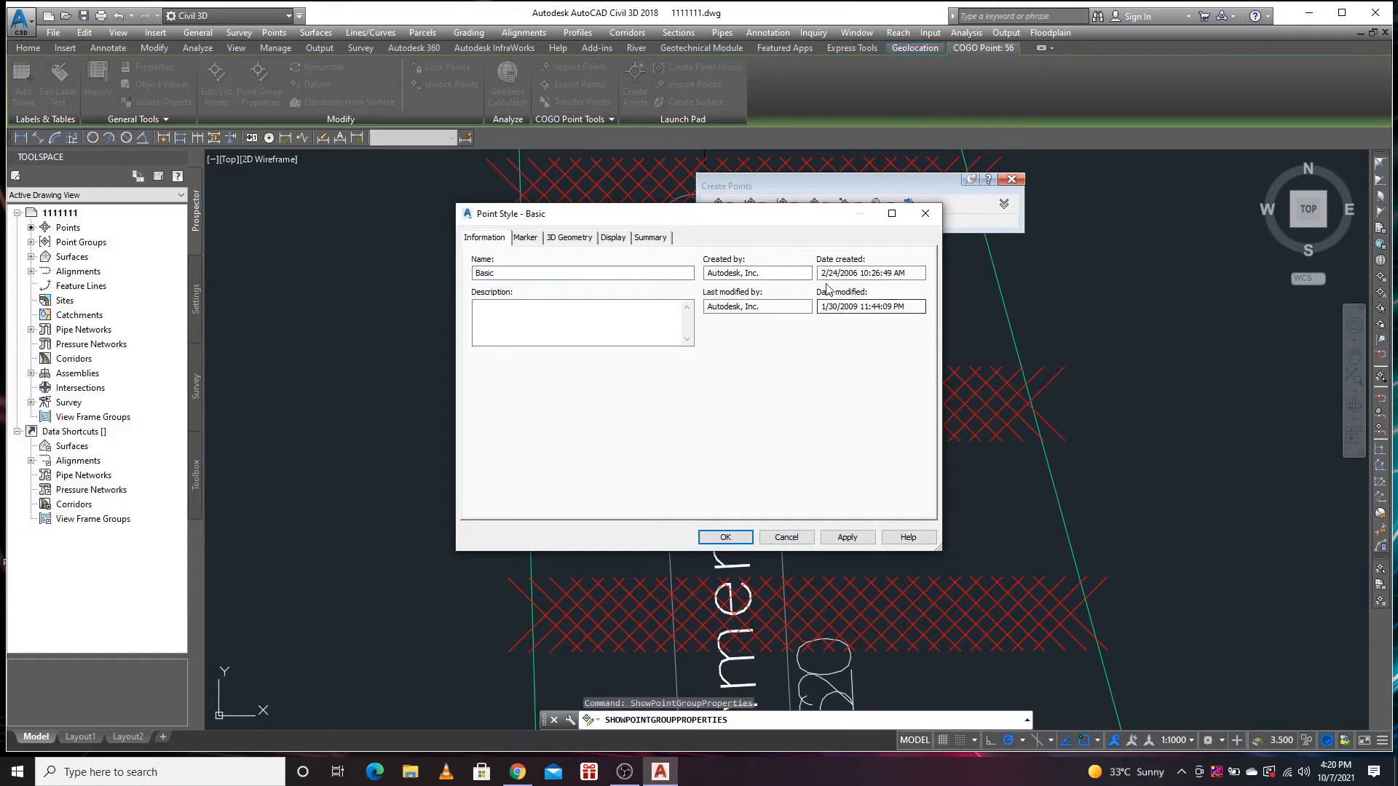
click(538, 240)
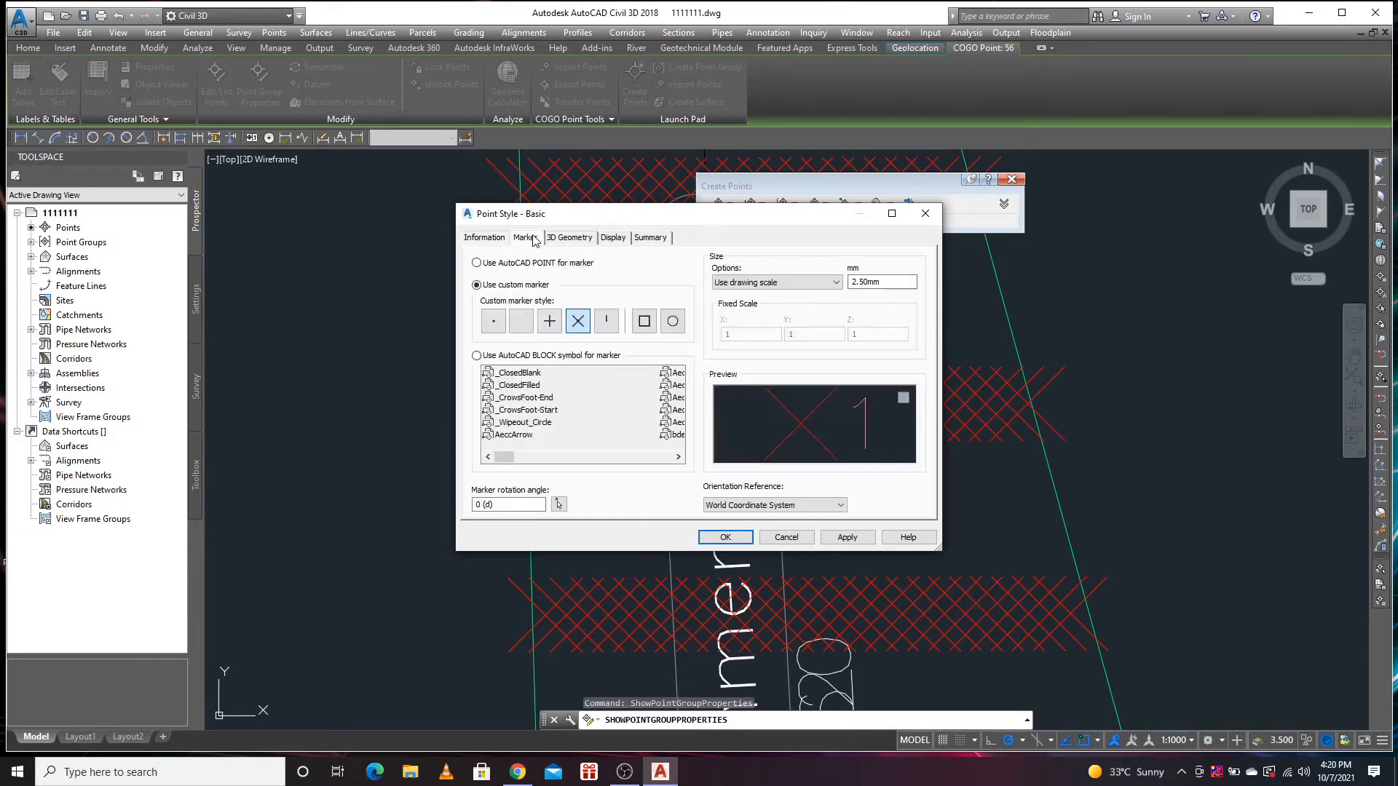
drag(910, 282, 849, 282)
text(.2)
key(Return)
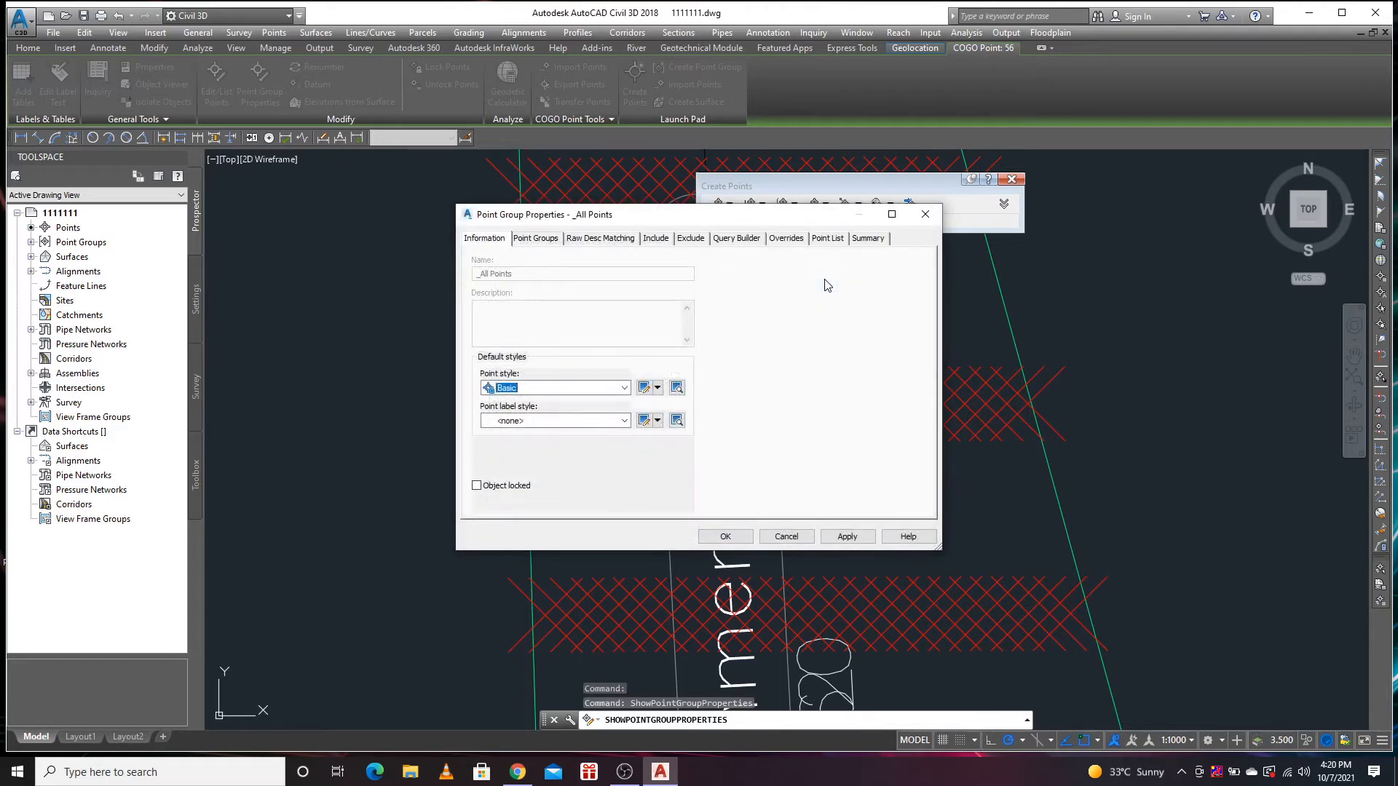
click(846, 536)
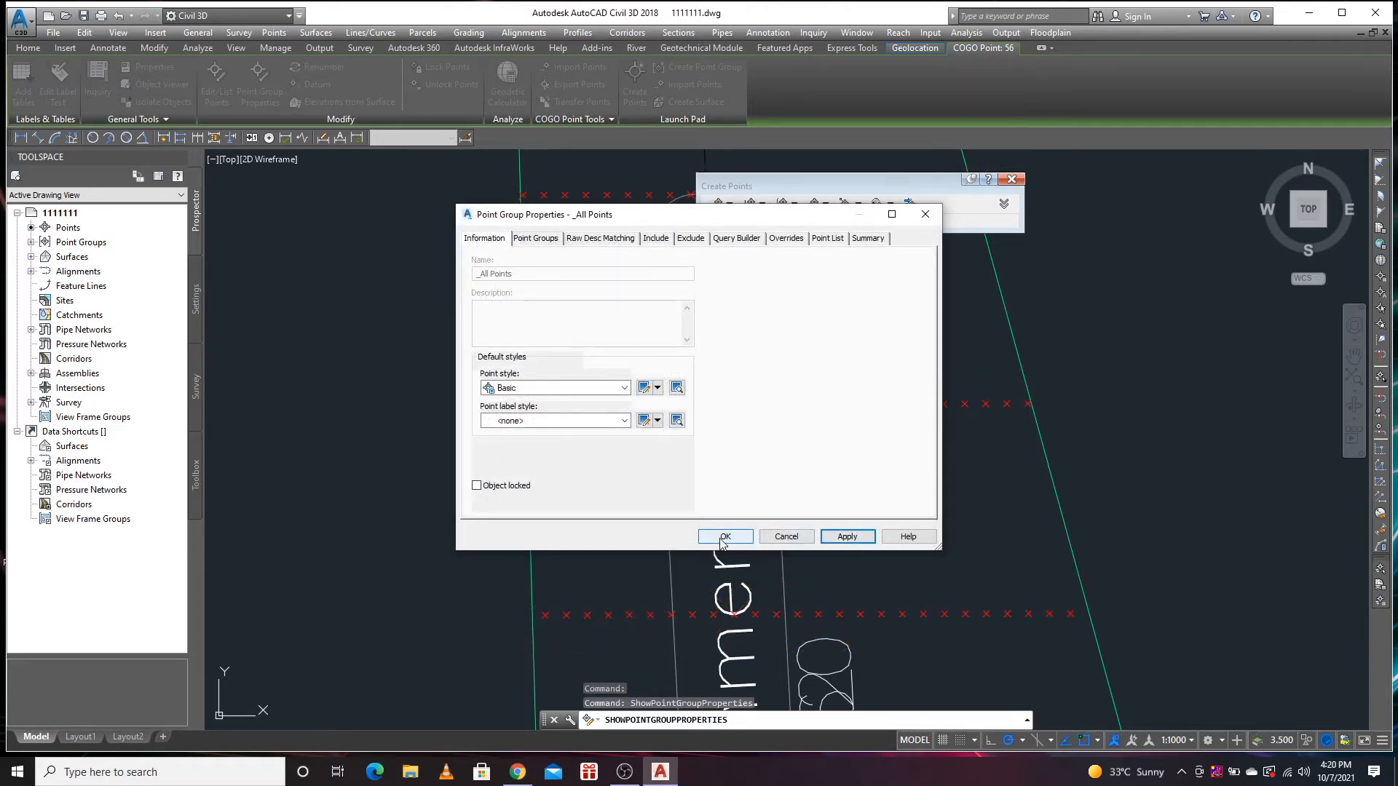
Assign the Description Only point label style to the _All Points group and apply it
click(600, 422)
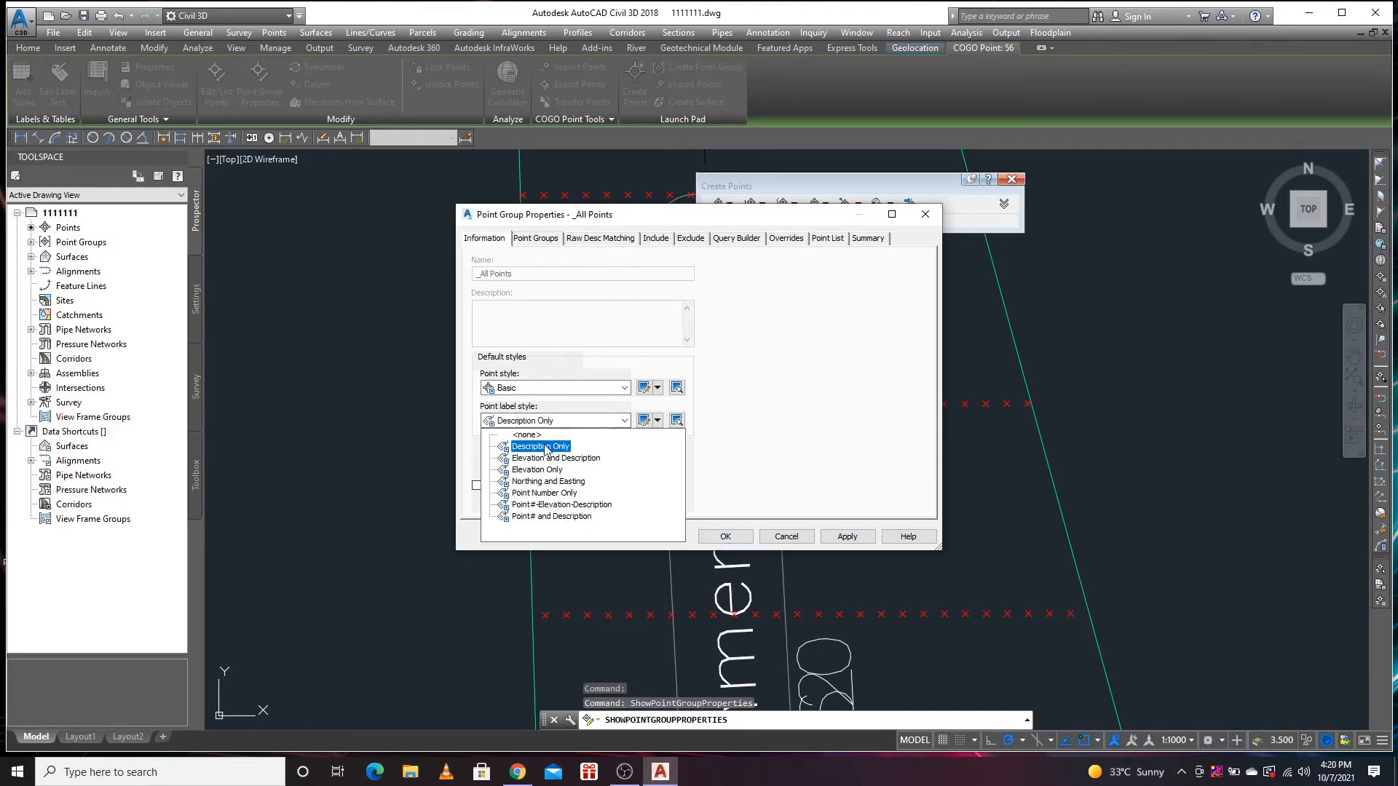
click(575, 446)
click(845, 541)
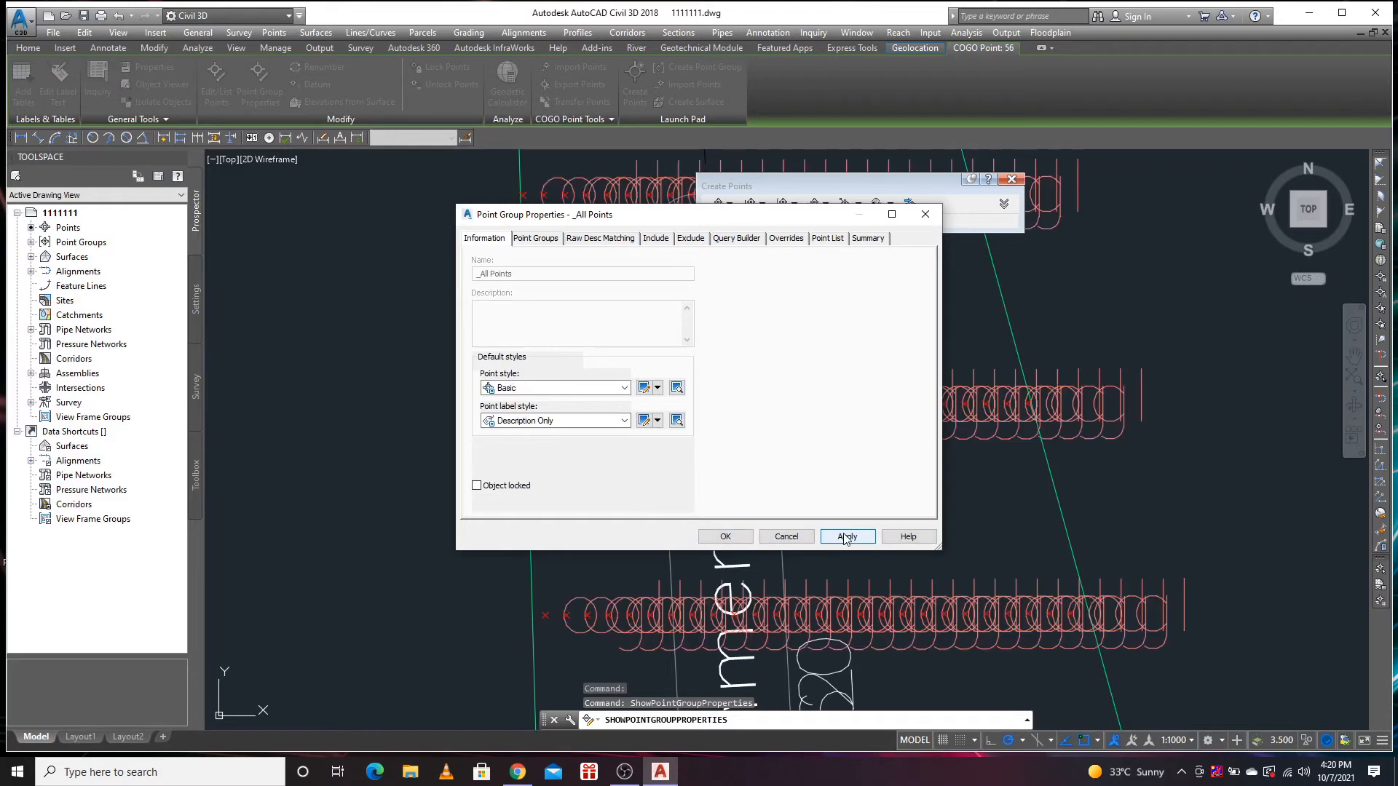
Set the Description Only label style's text height to 0.2 mm, apply it to the _All Points group and close the group properties
click(644, 420)
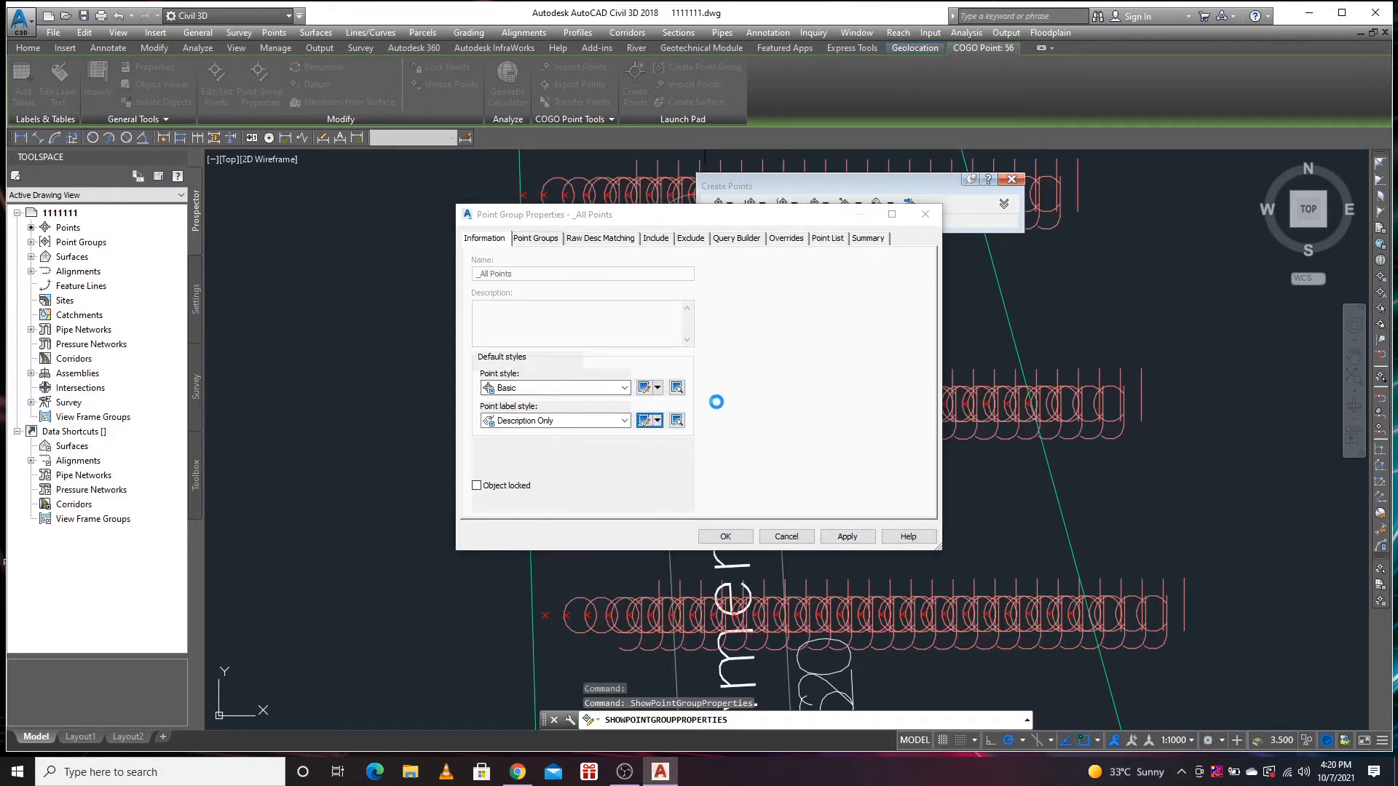
click(636, 386)
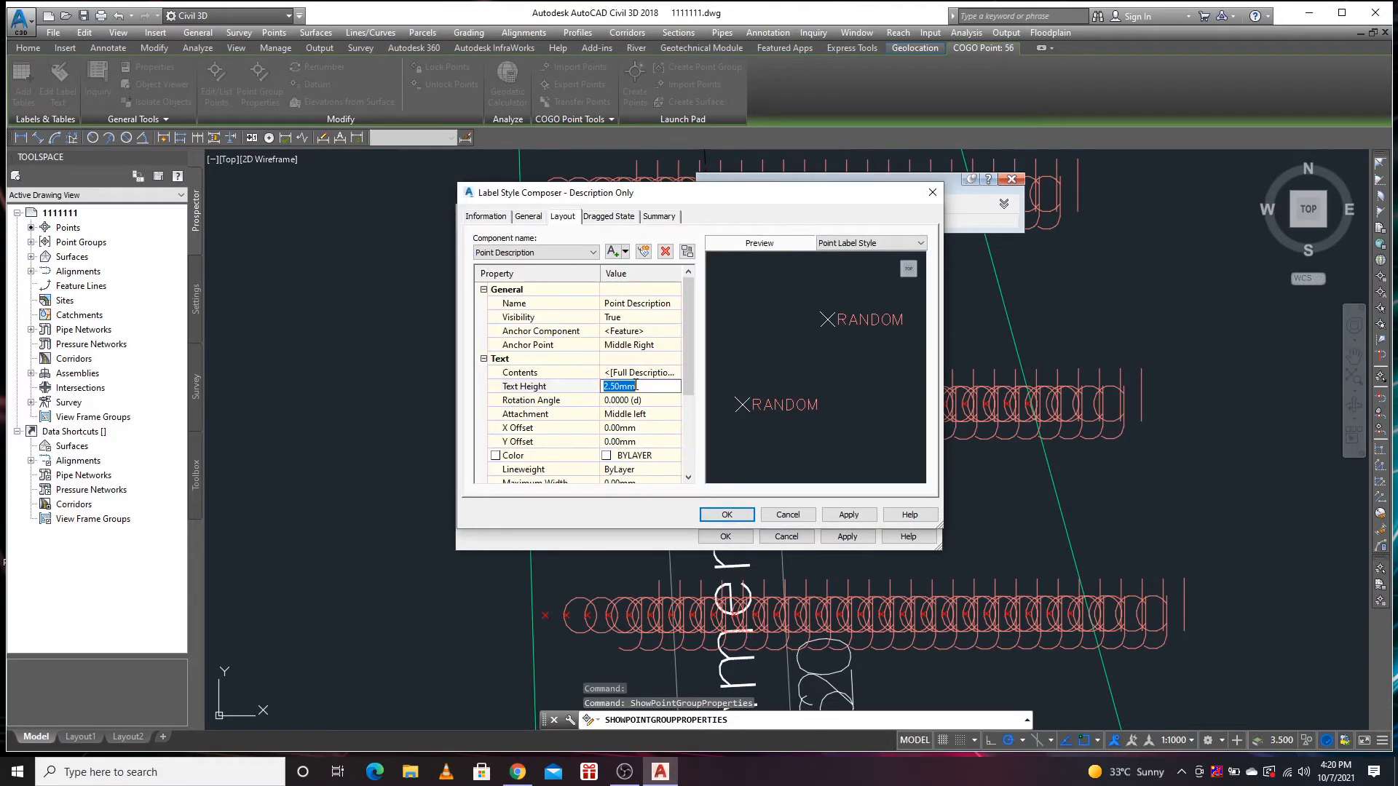
text(.2)
click(849, 514)
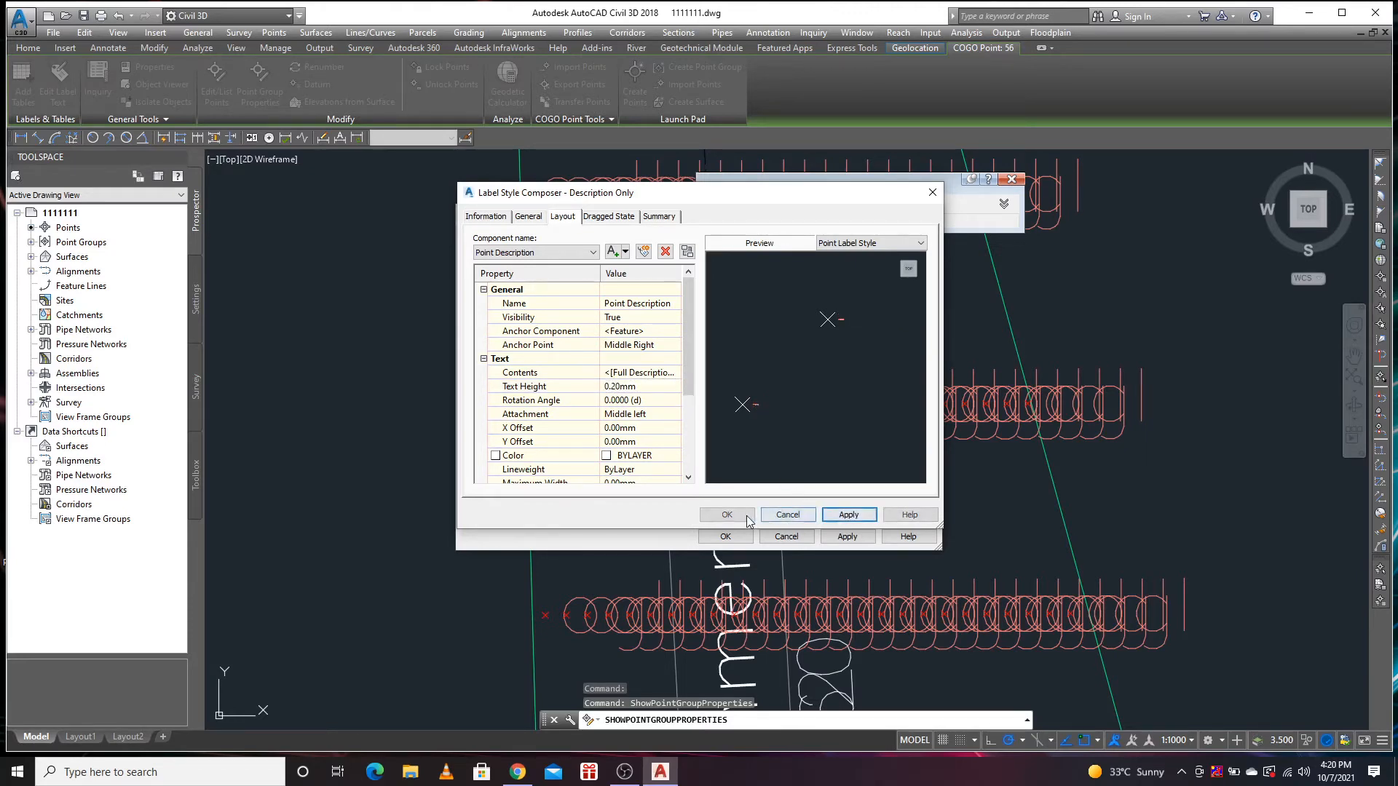
click(727, 514)
click(845, 537)
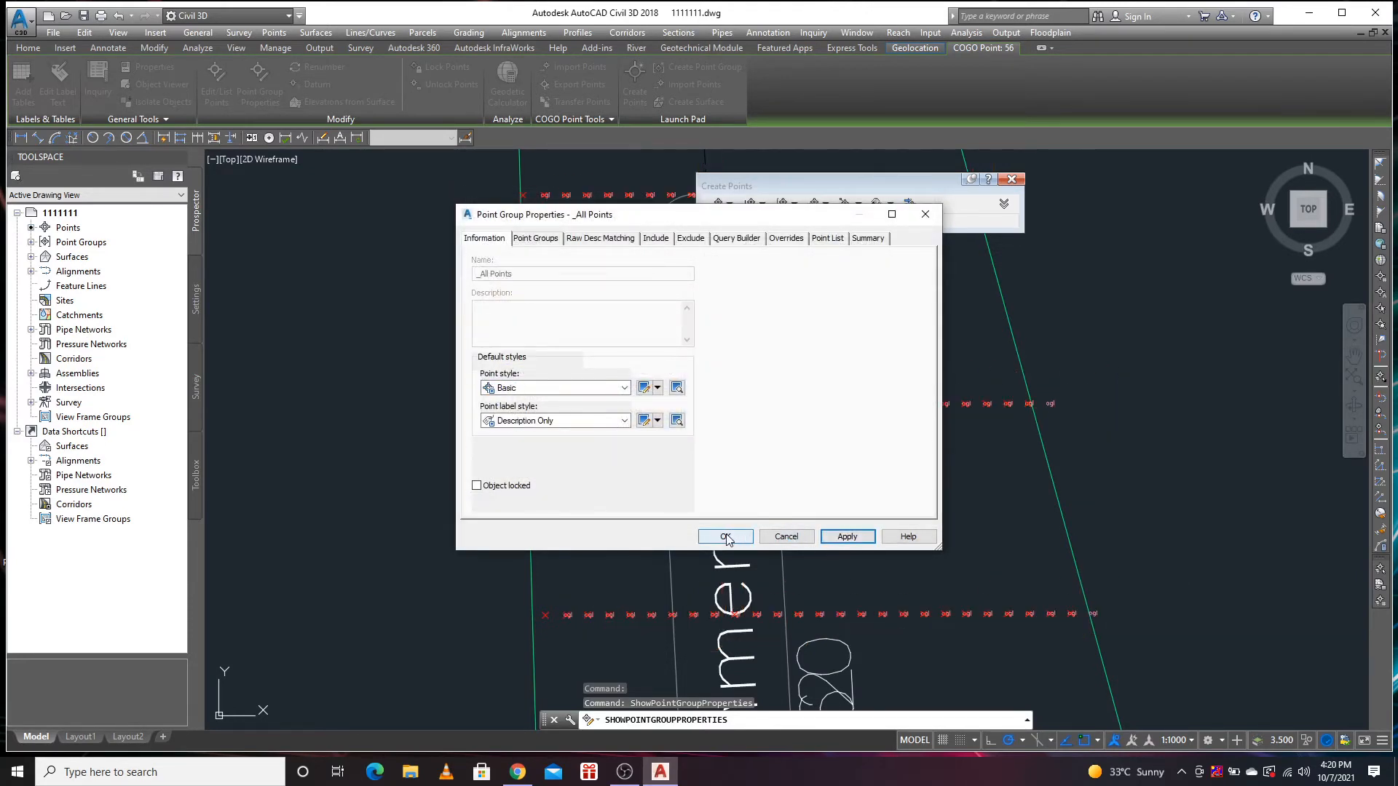
click(725, 537)
Inspect the resized ogl point markers and labels across the rows along the alignment down to its southern end
scroll(644, 432, up, 8)
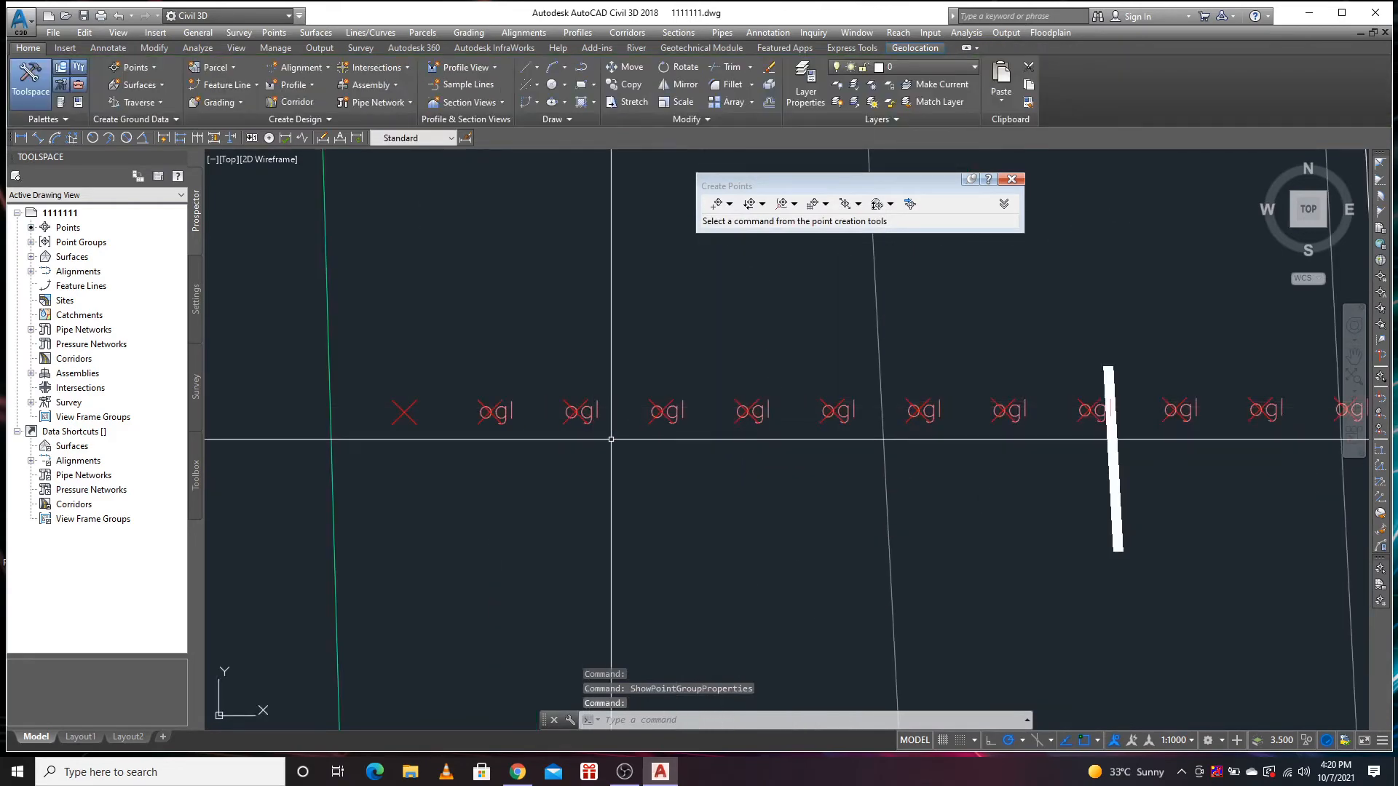
scroll(552, 380, down, 5)
scroll(552, 304, up, 5)
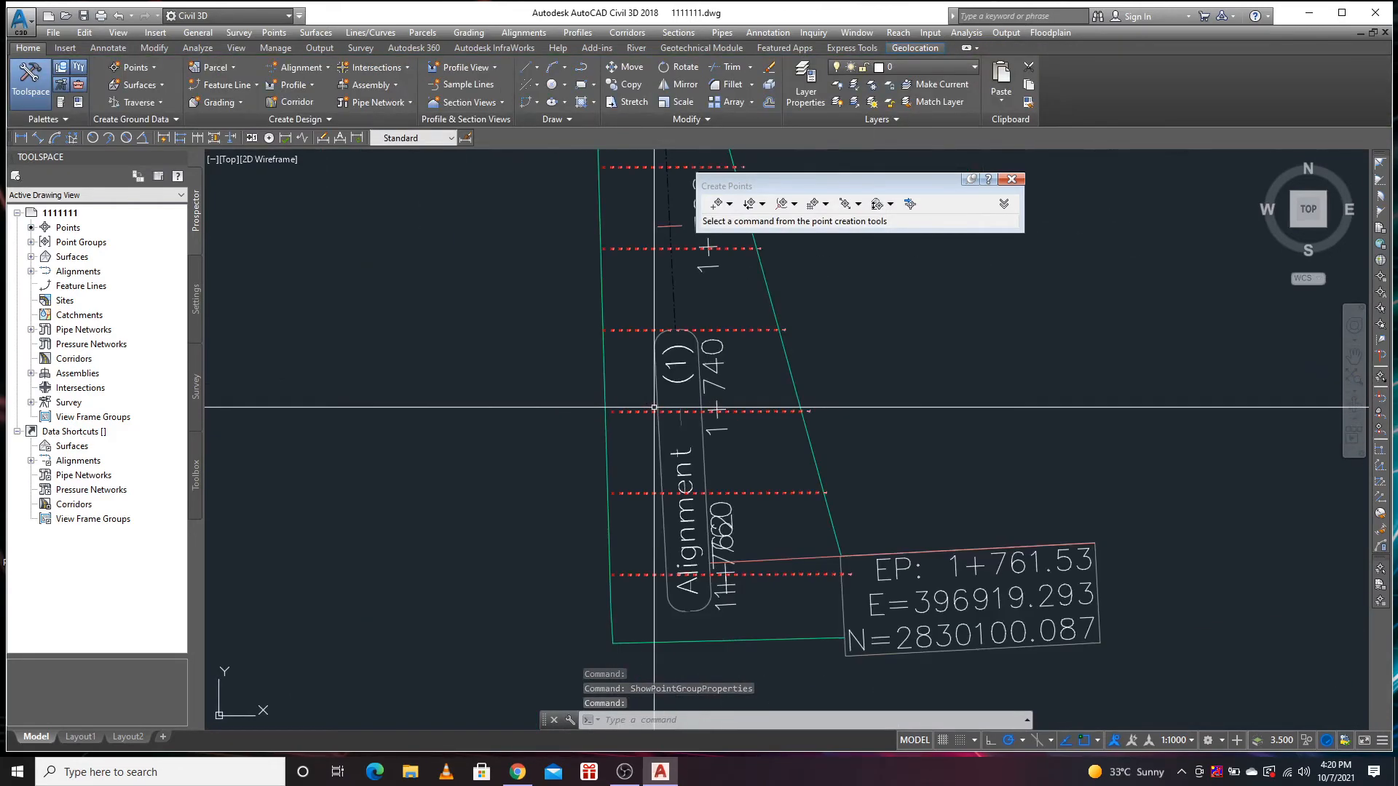
scroll(632, 470, down, 6)
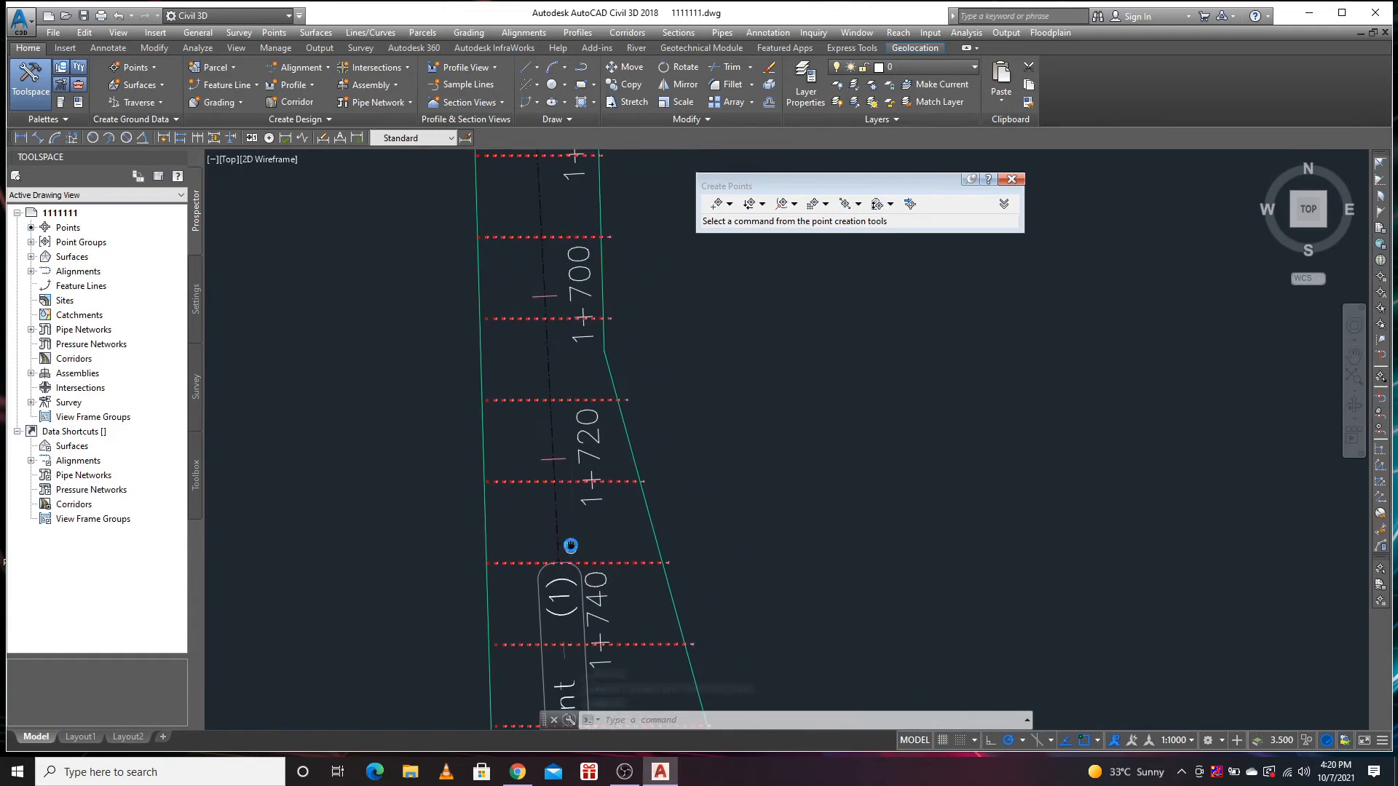
scroll(551, 405, up, 8)
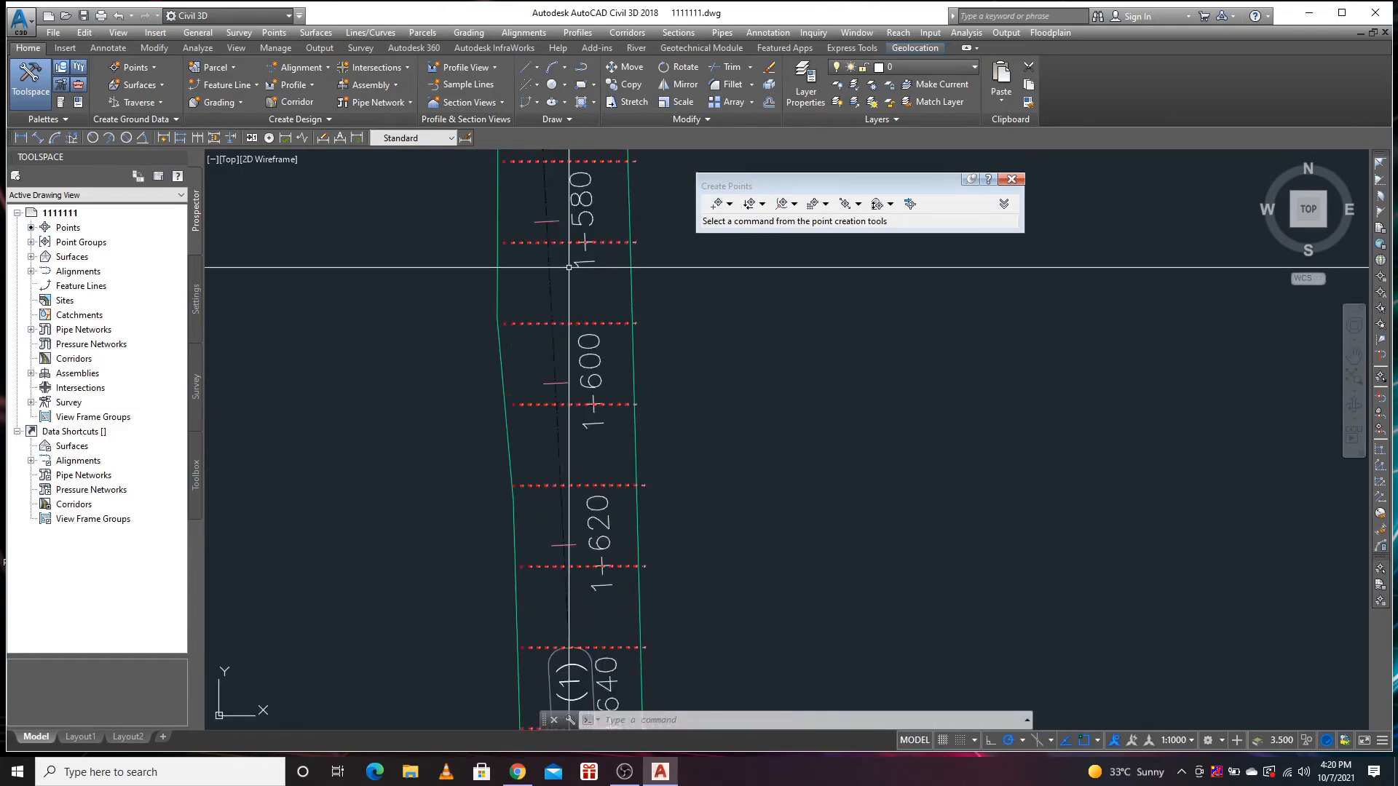
scroll(687, 408, down, 8)
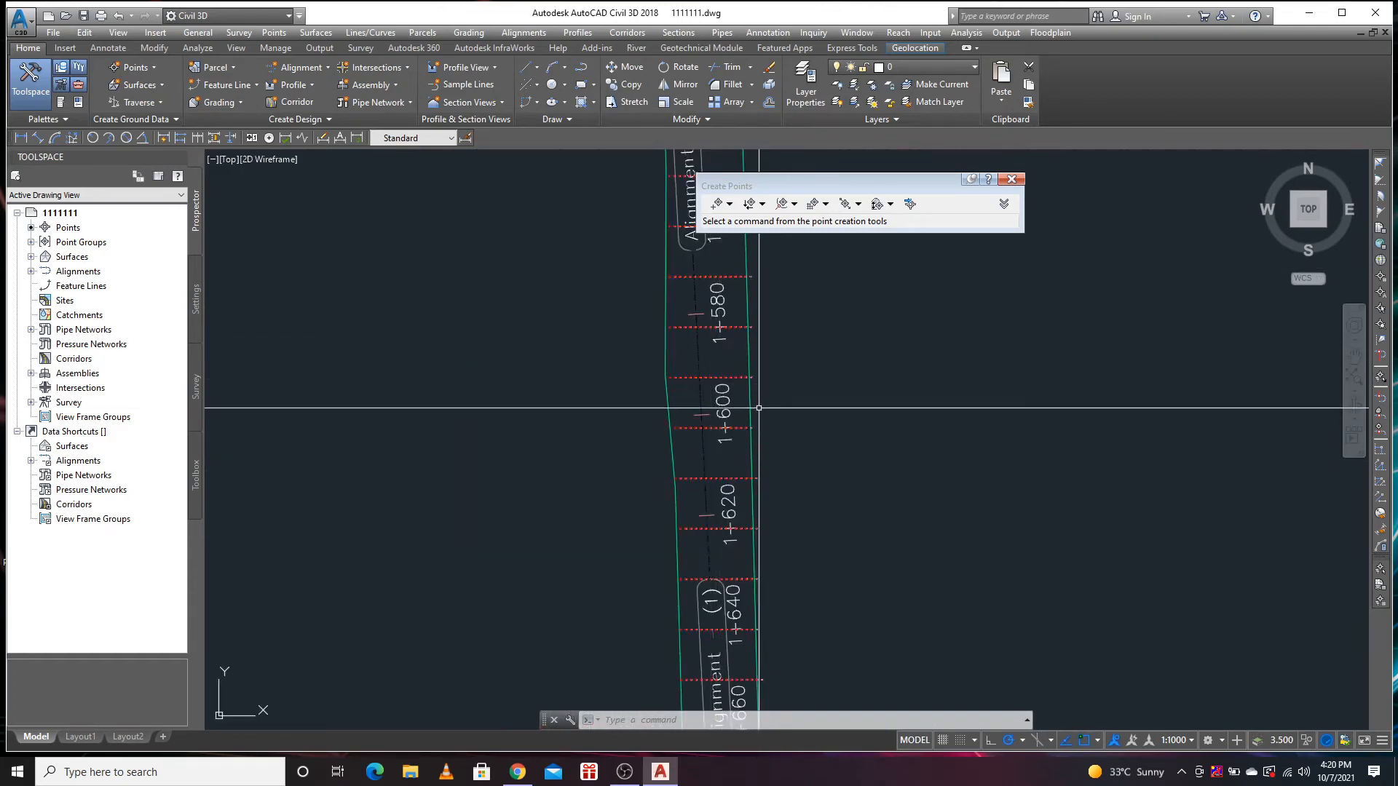
middle_drag(786, 423, 702, 443)
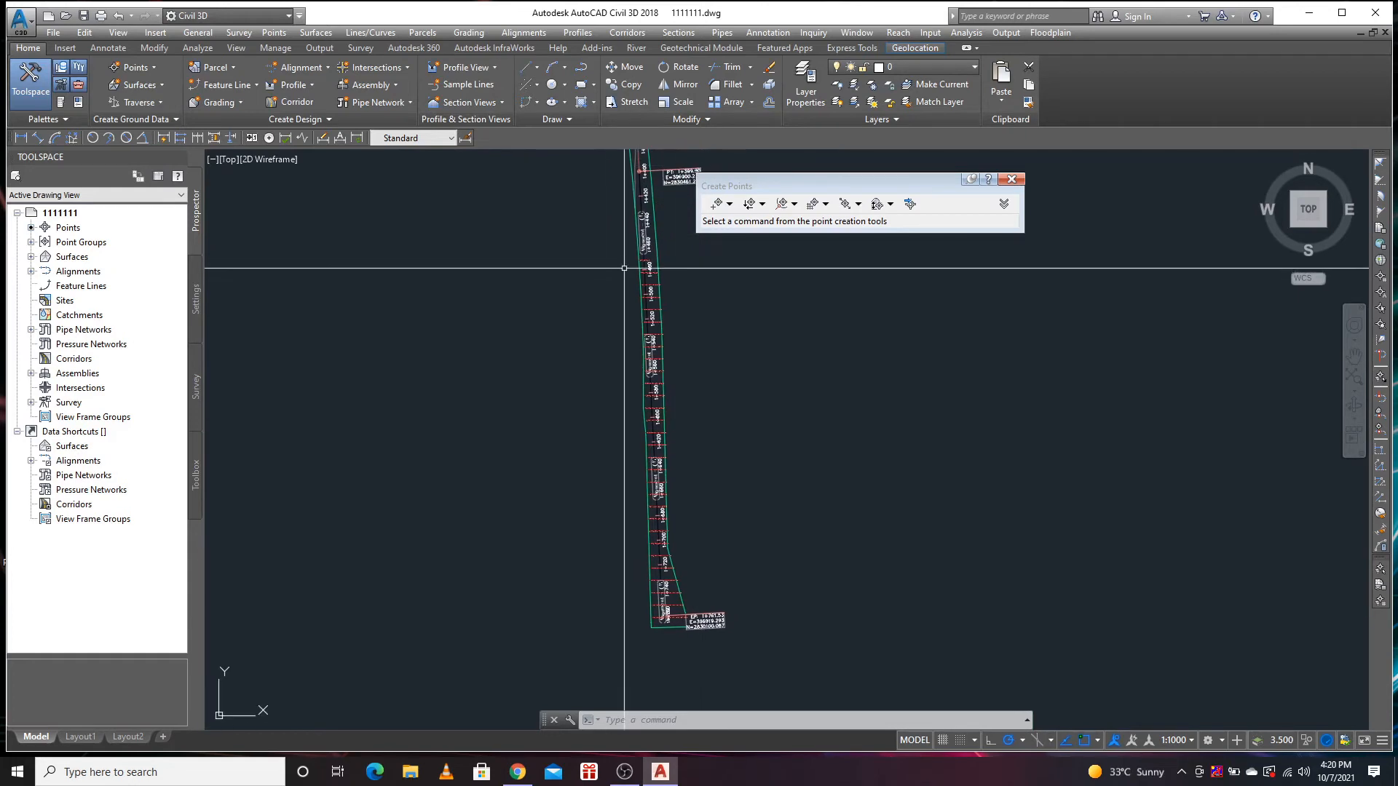
mouse_move(730, 583)
middle_down()
mouse_move(749, 540)
mouse_move(703, 549)
middle_up()
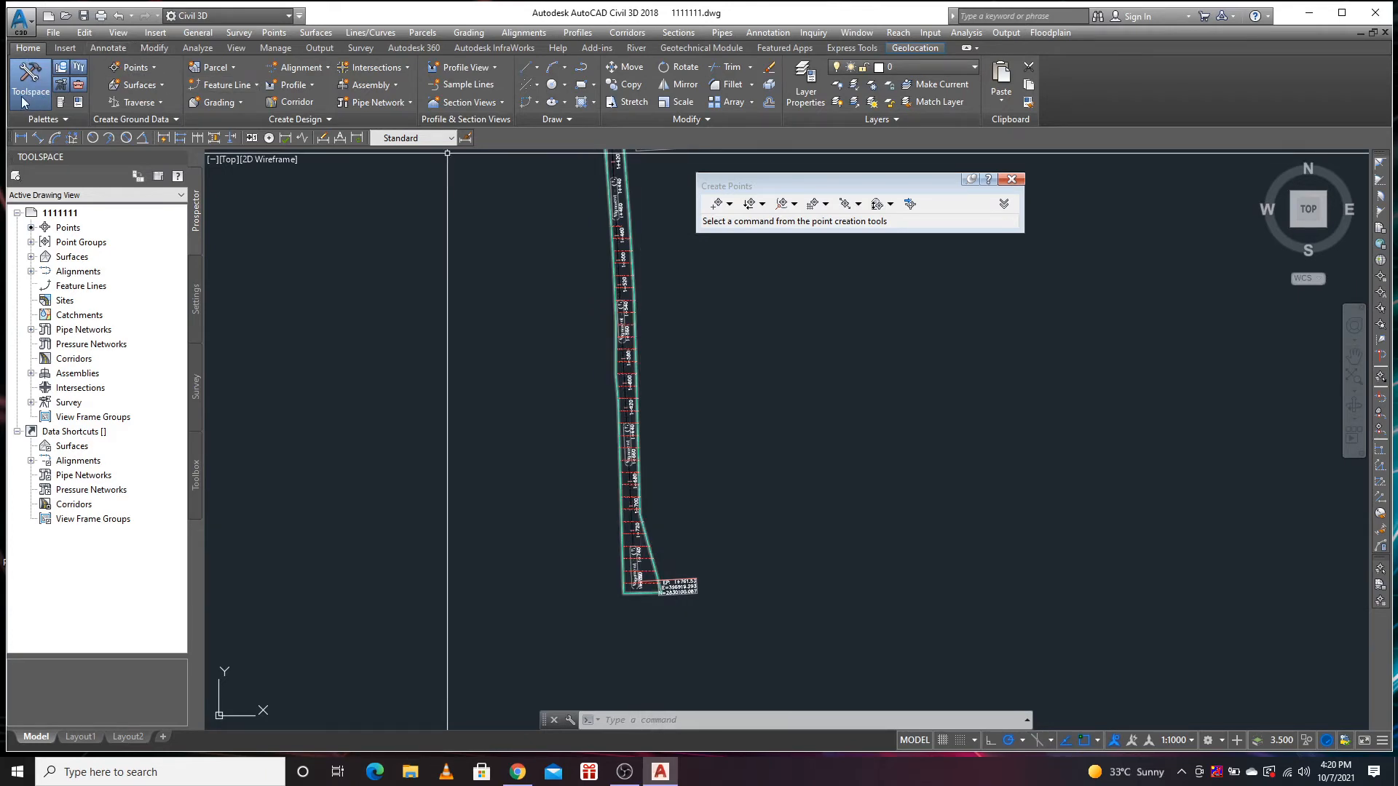
Execute the Points_List report from the Points reports in the Reports Manager
click(197, 473)
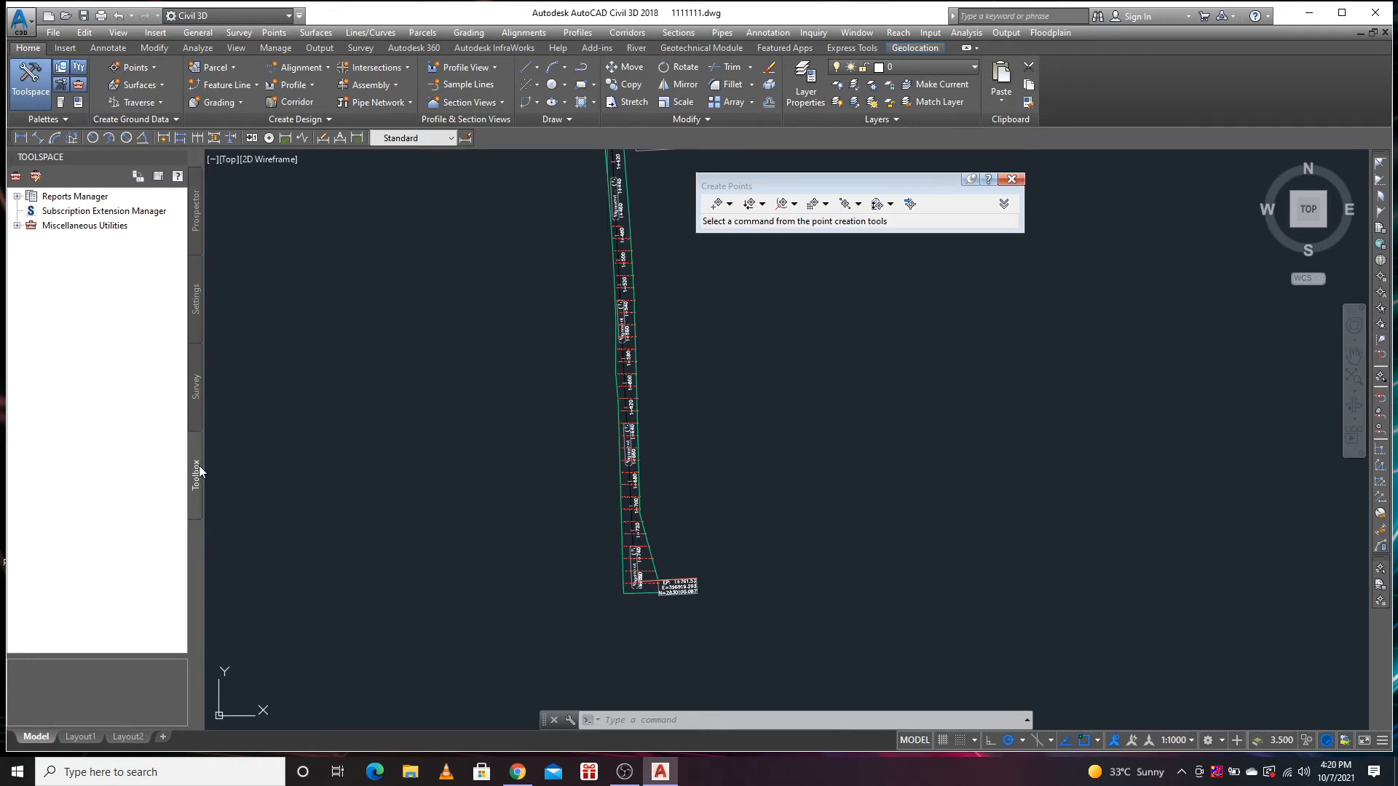
click(17, 197)
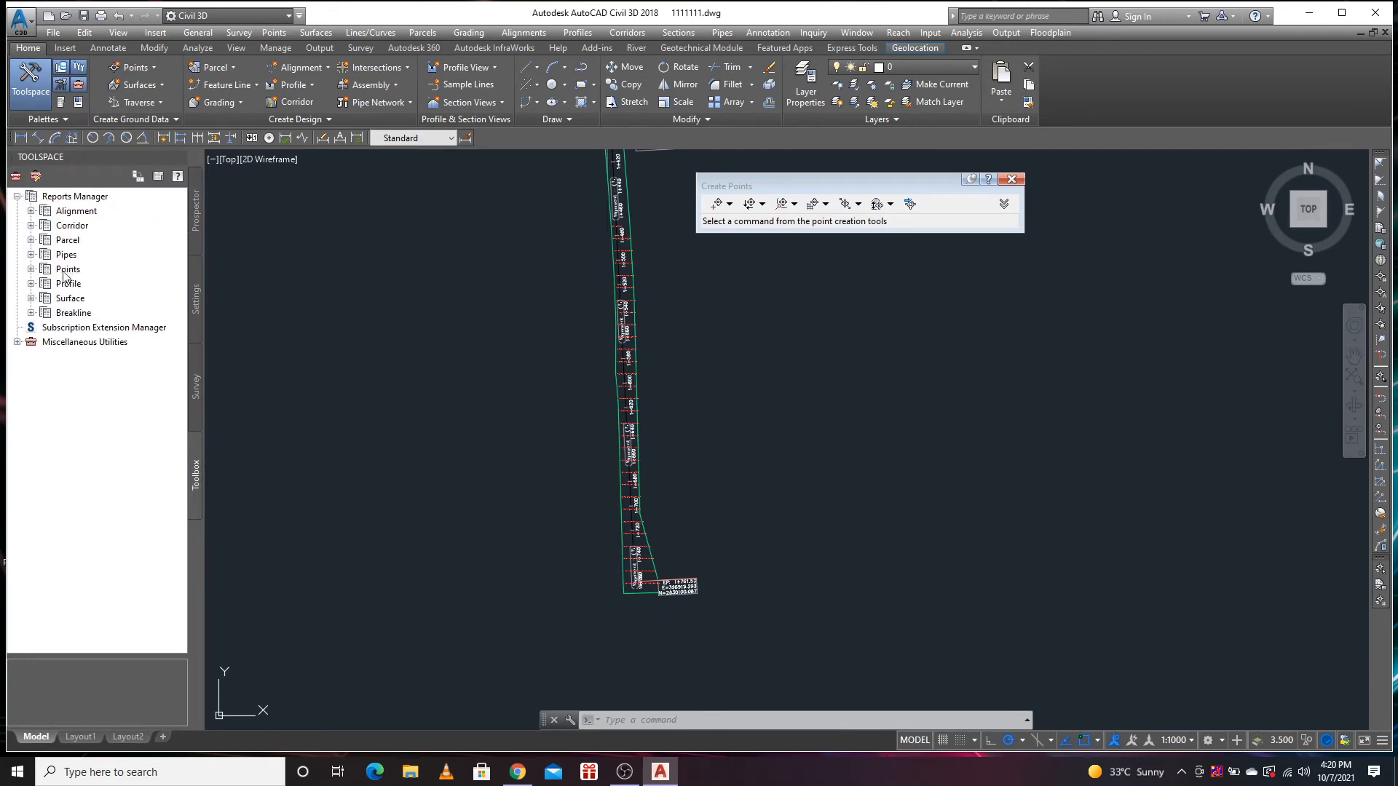
click(32, 269)
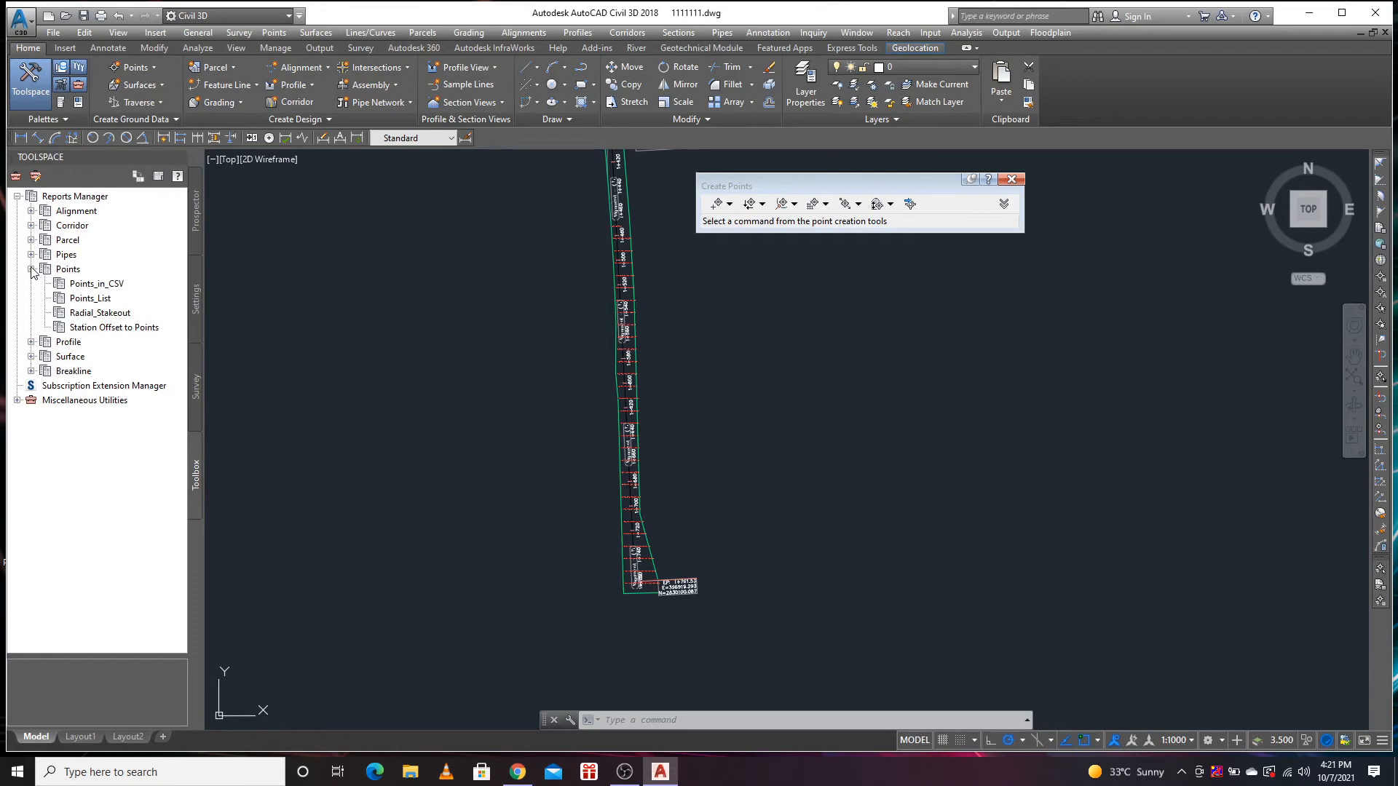
click(101, 300)
right_click(118, 302)
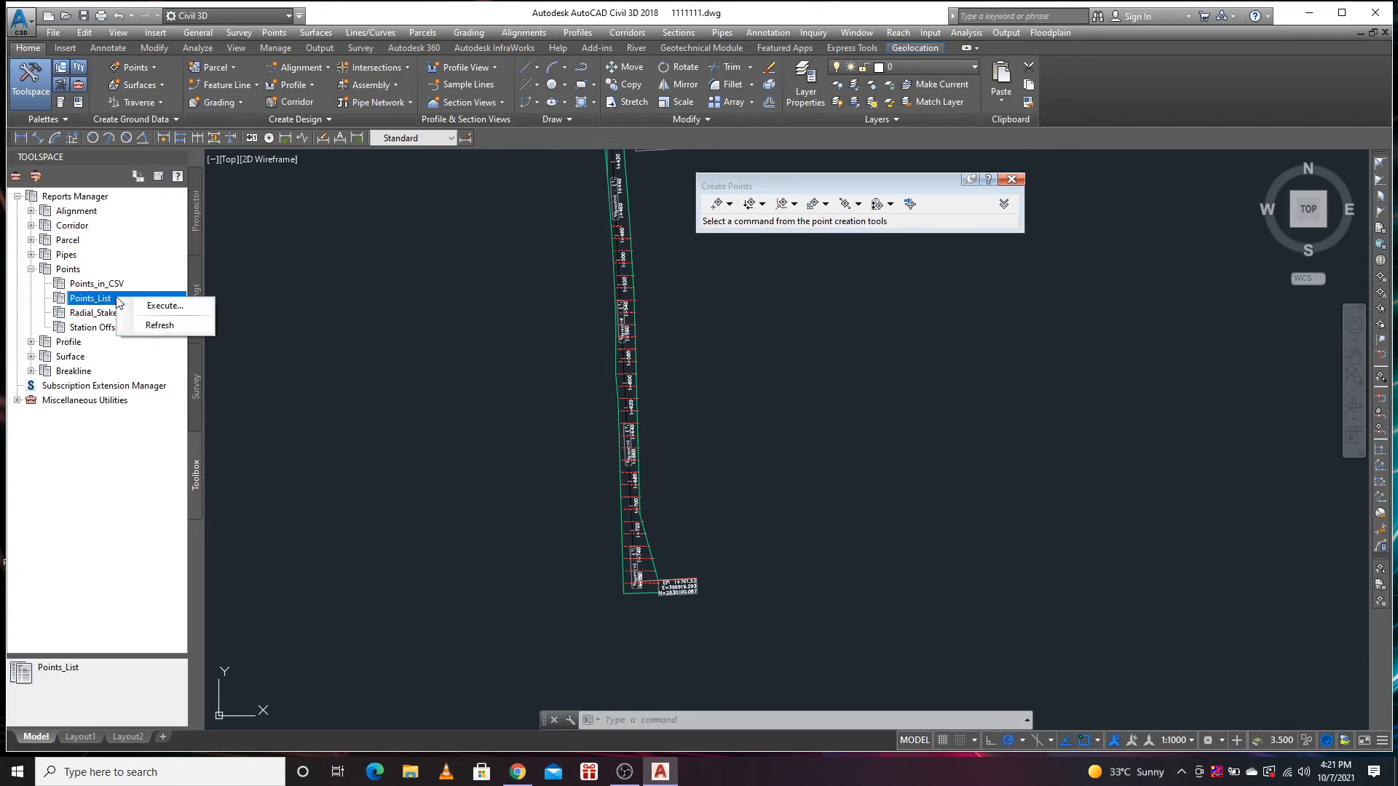
click(149, 308)
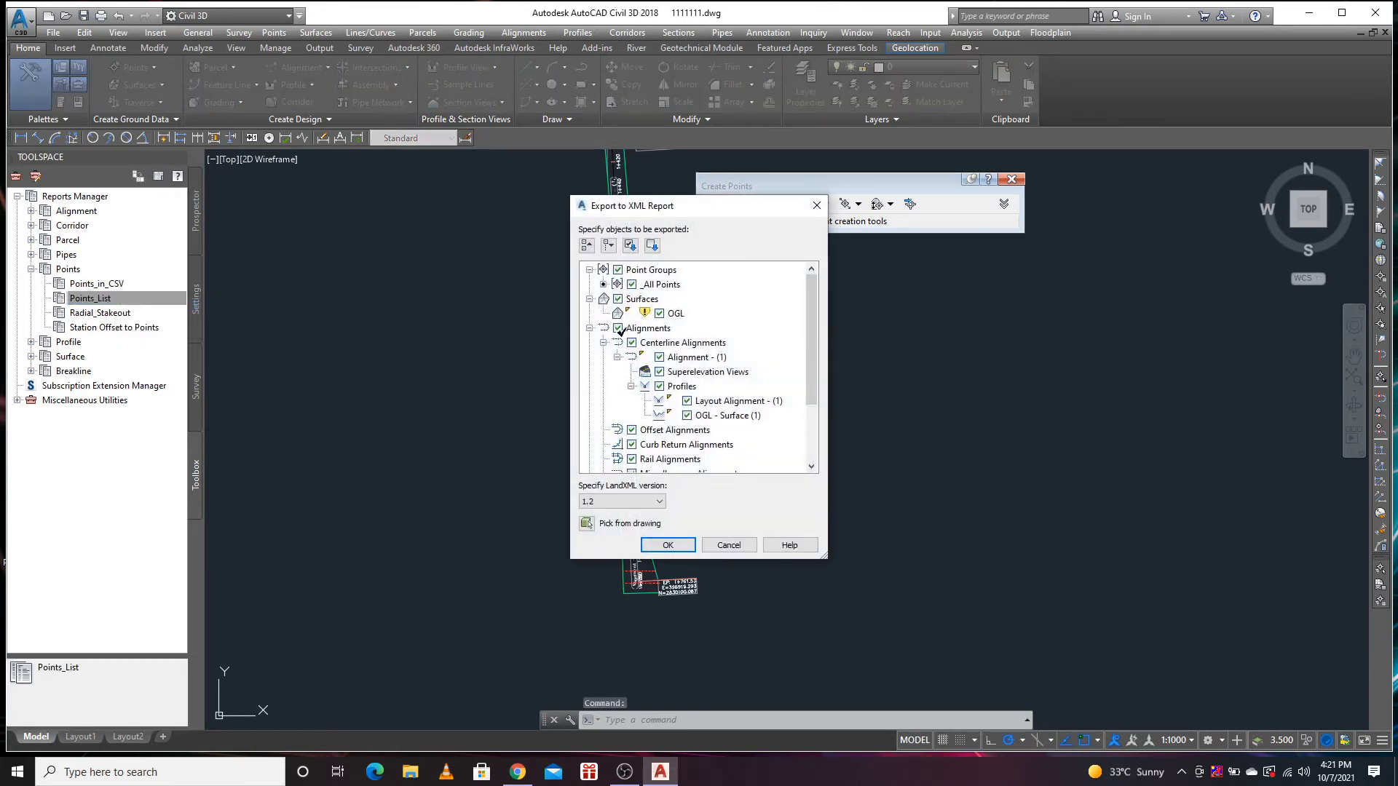
Clear the preselected export objects, window-select the points along the alignment's southern stretch from the drawing, and confirm the report's export selection
click(652, 246)
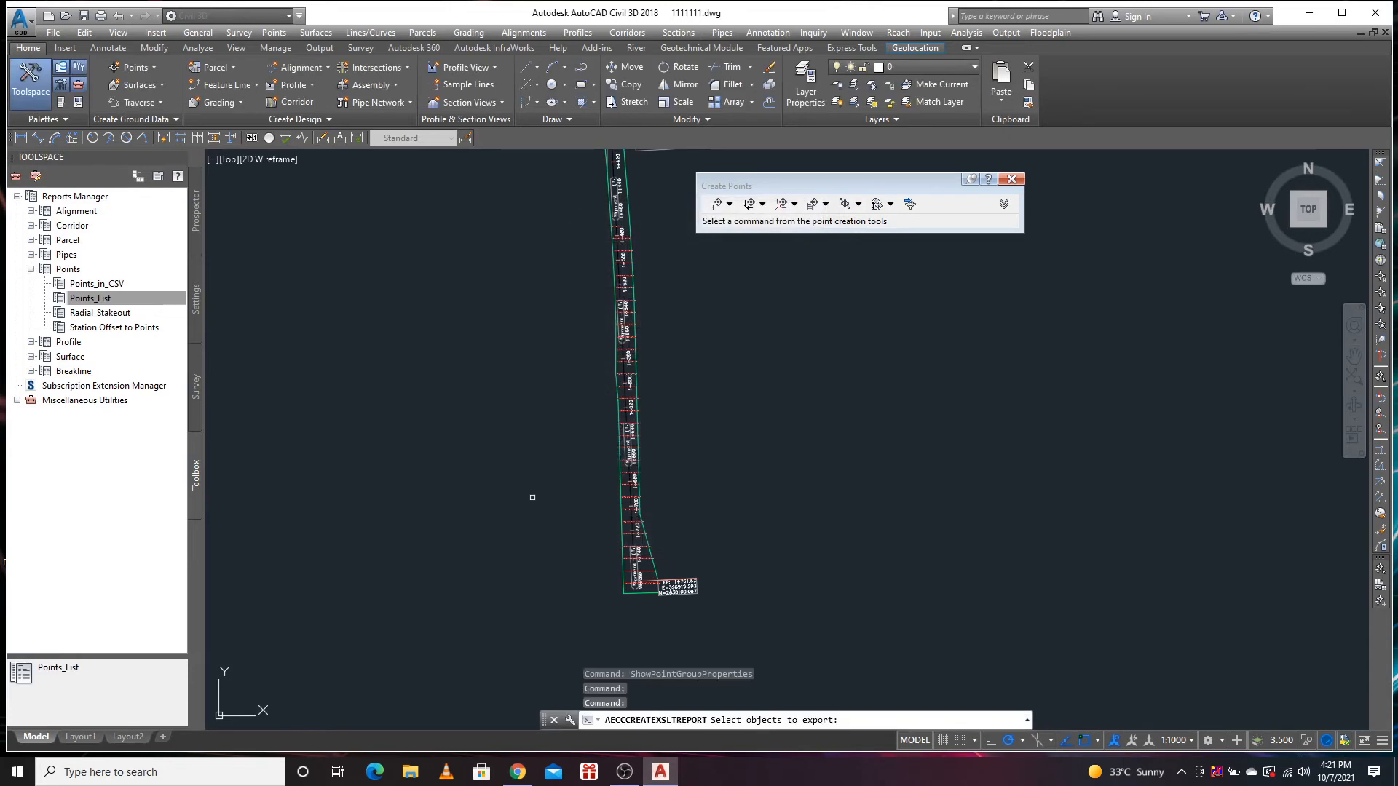
scroll(556, 394, up, 2)
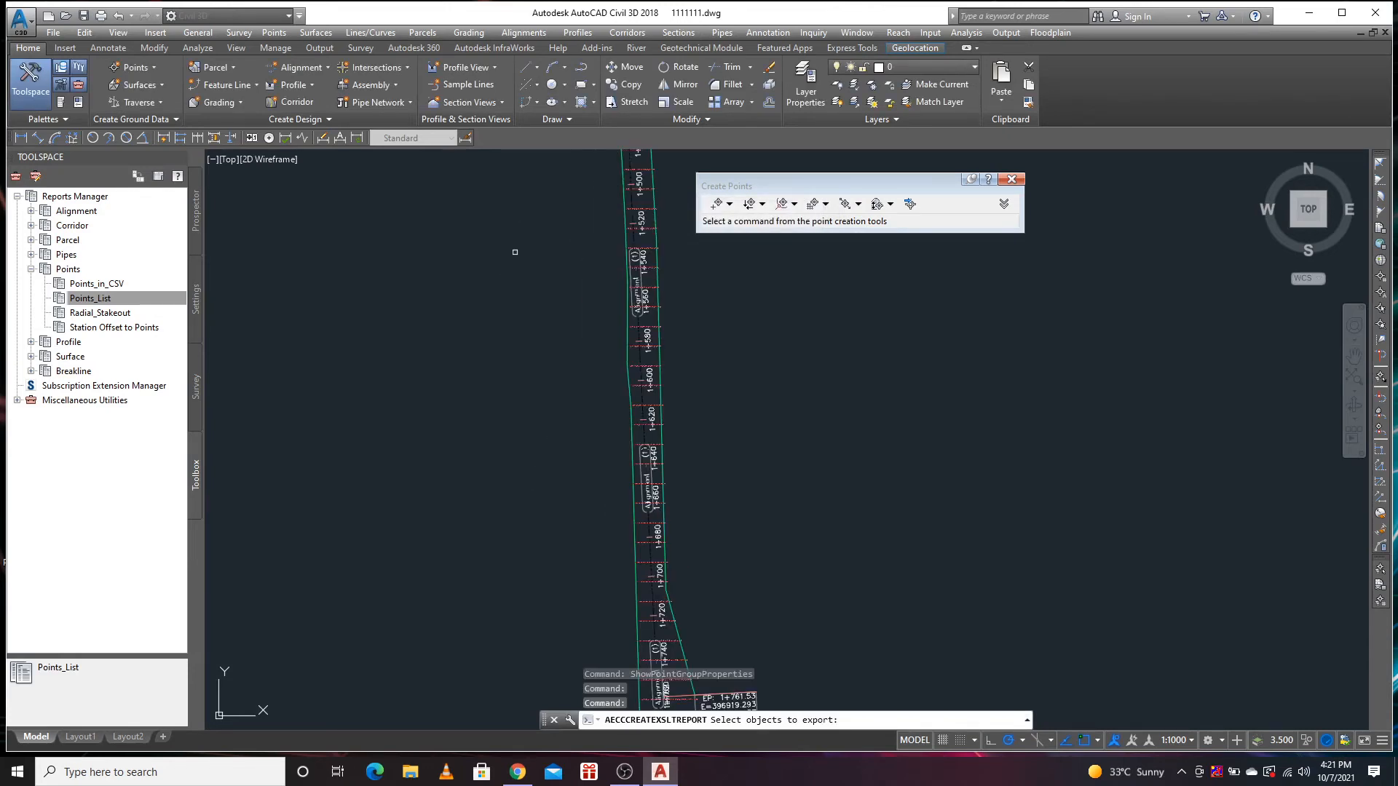
scroll(506, 258, down, 2)
click(483, 249)
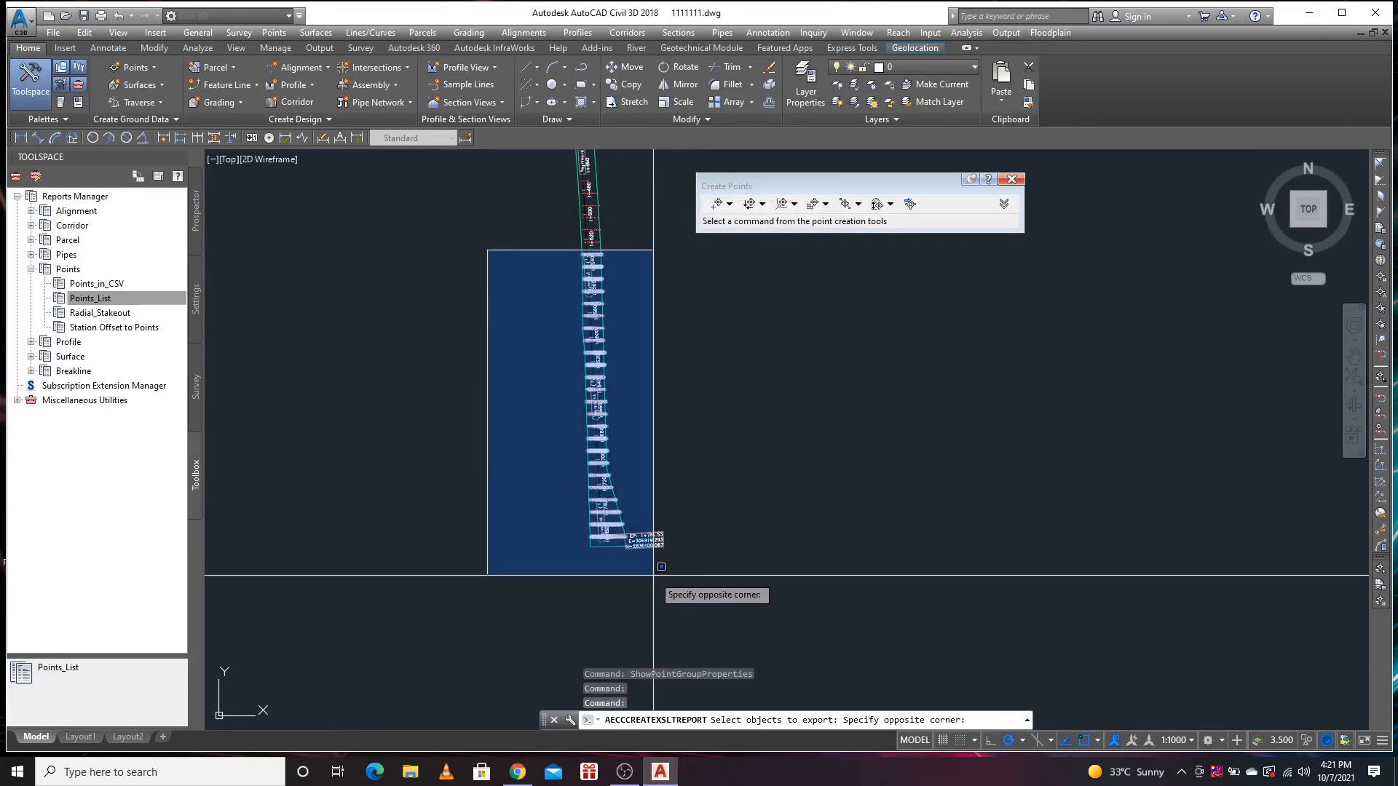
click(656, 577)
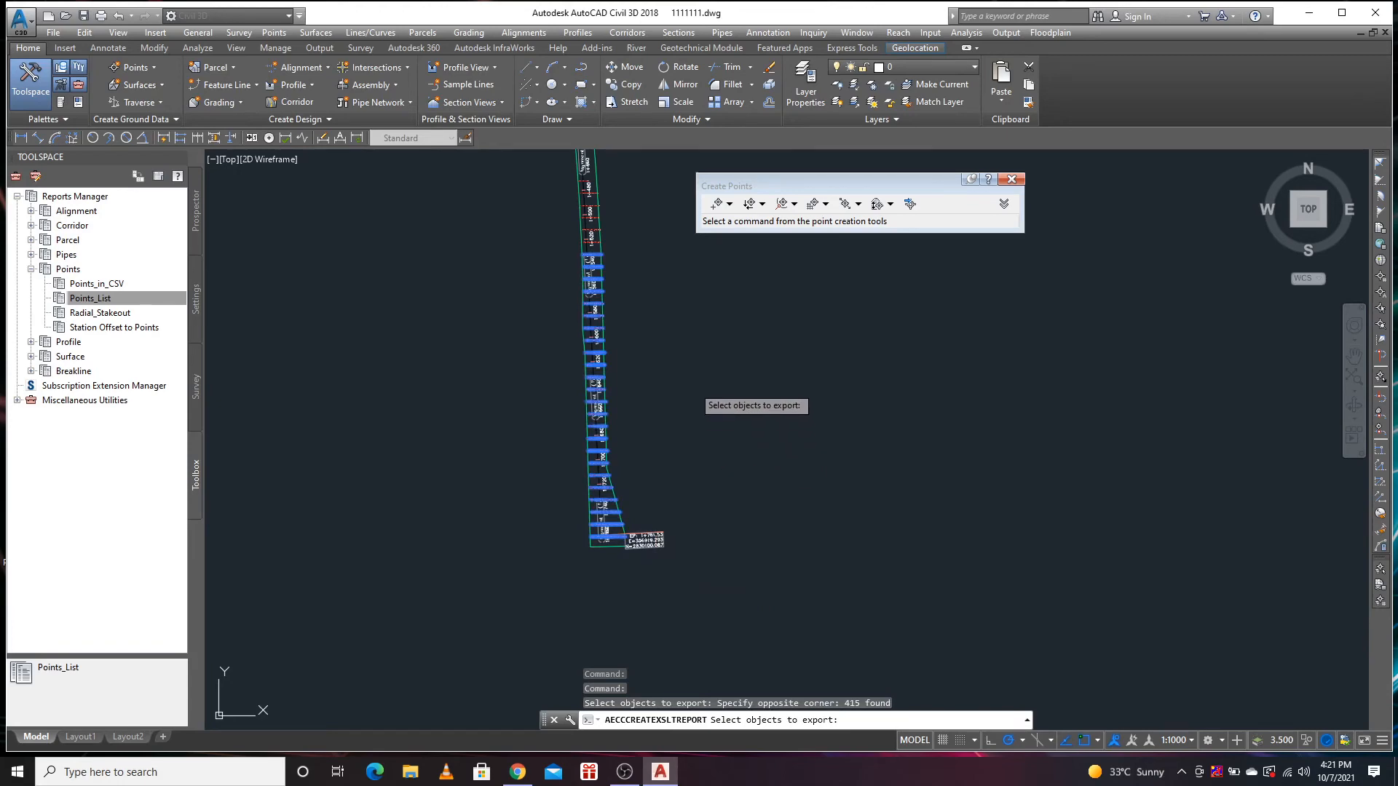
key(Return)
click(658, 546)
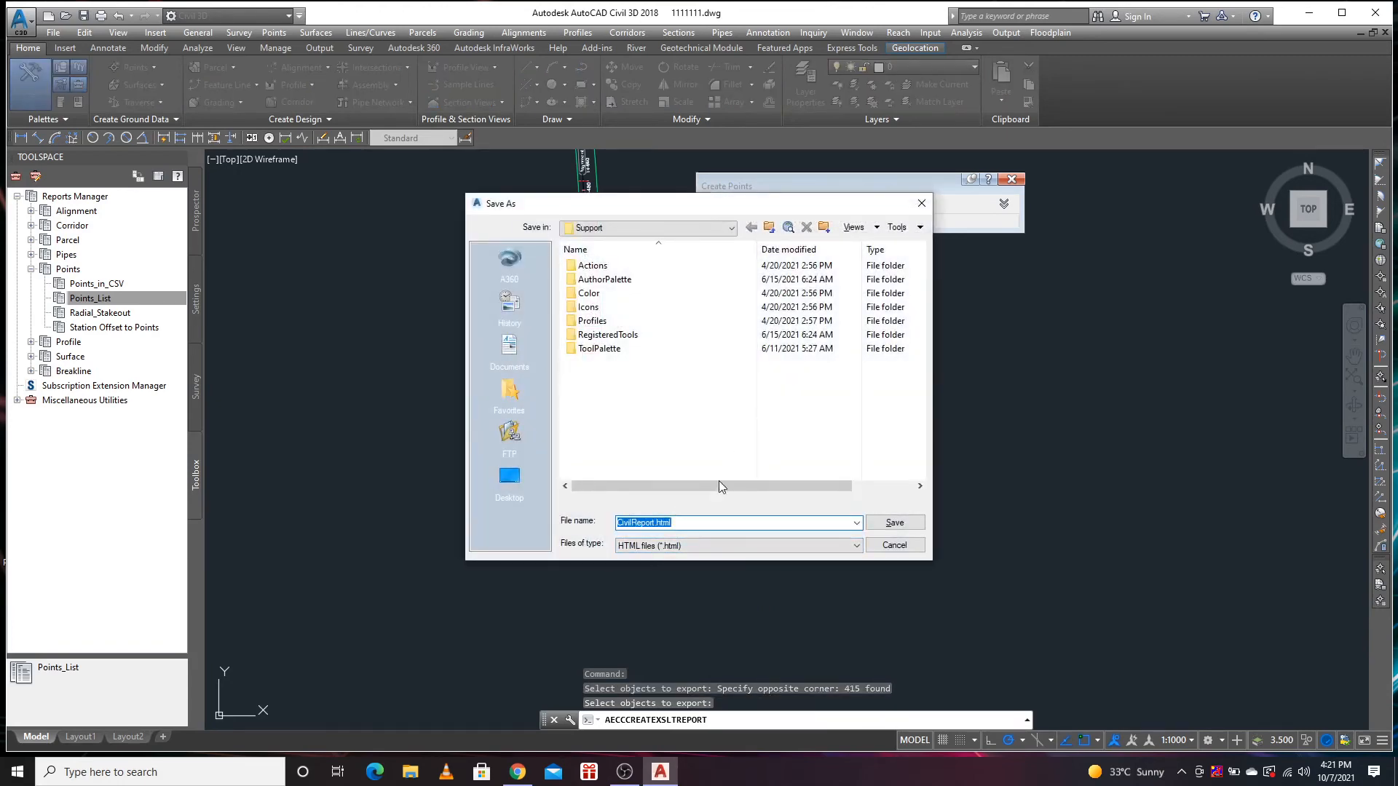
Save the point report to the Desktop as an Excel 97-2003 workbook named ogl
click(709, 544)
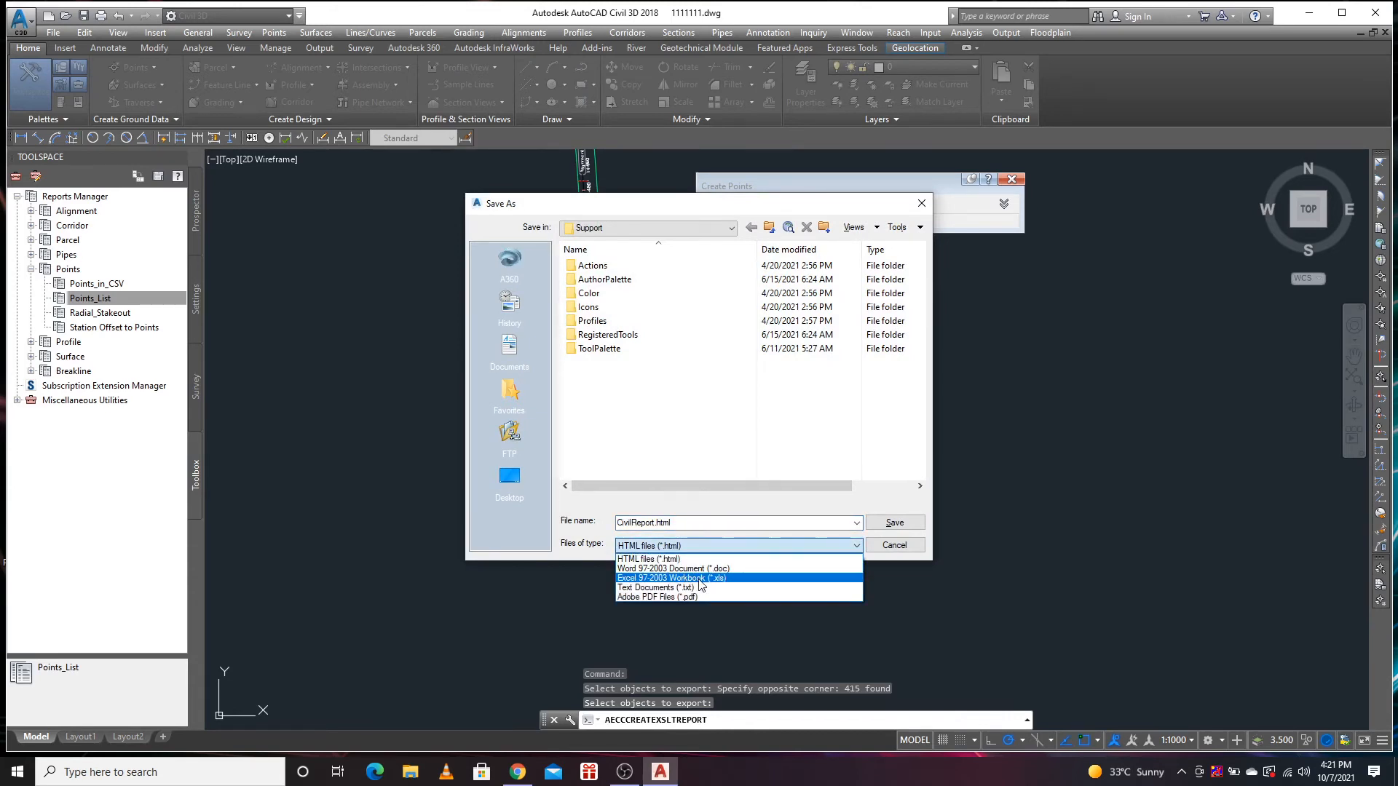
click(704, 578)
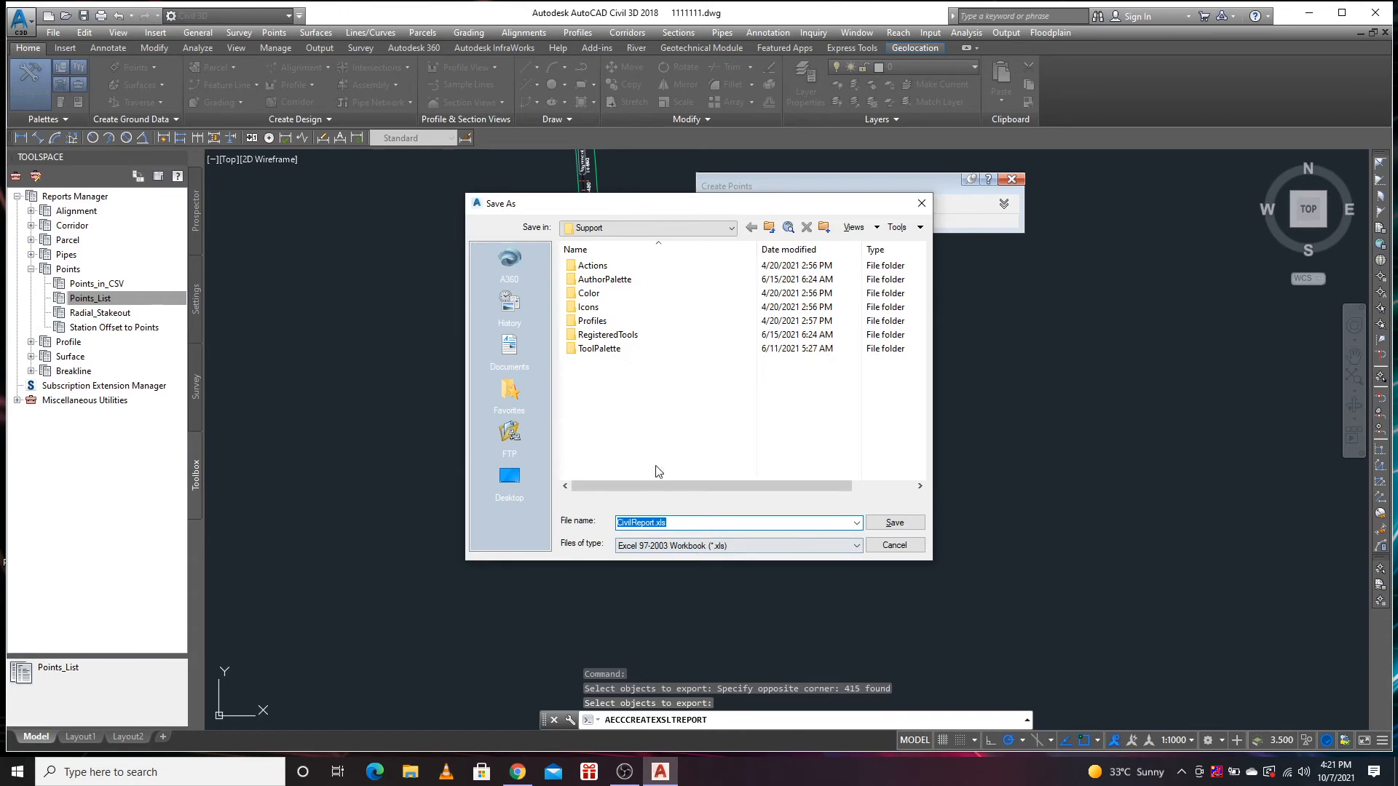
click(509, 479)
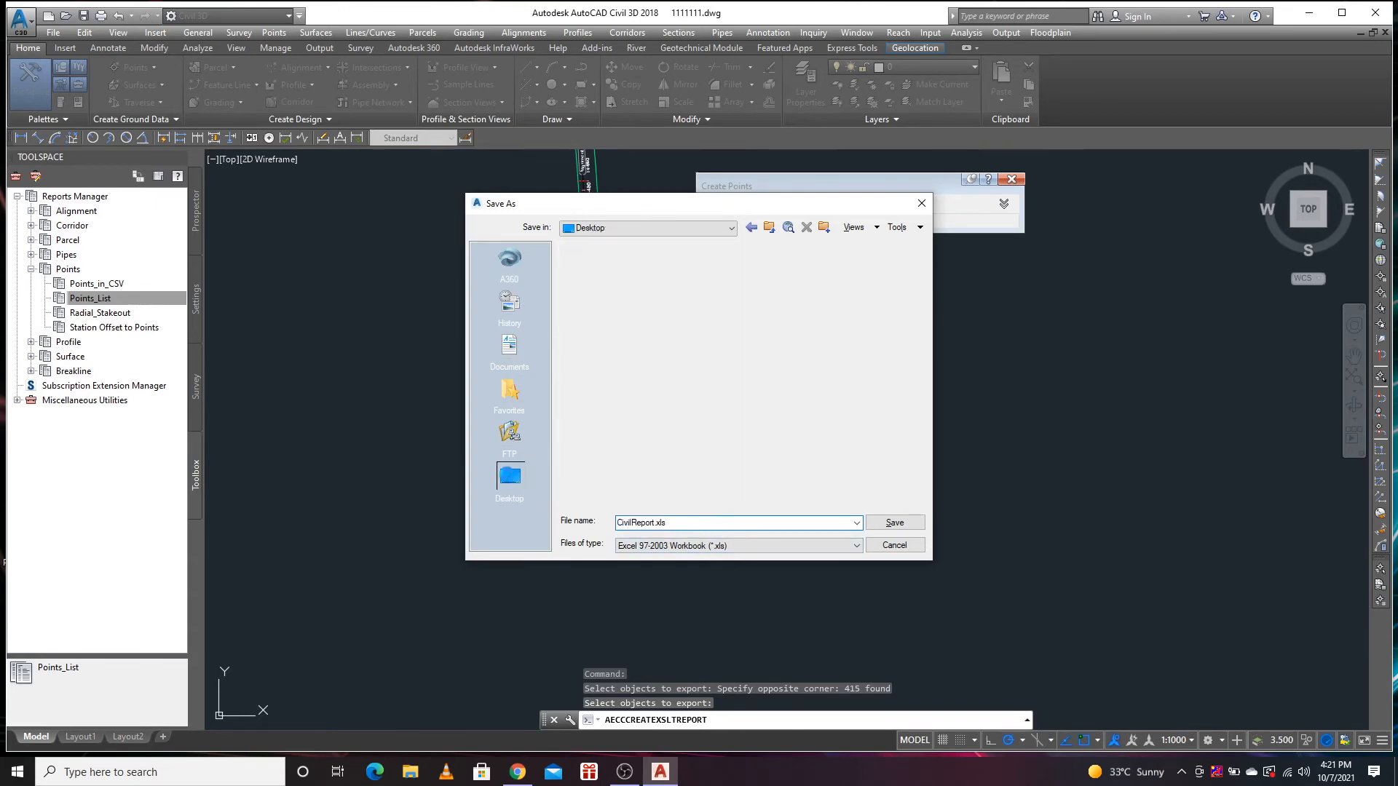
click(676, 523)
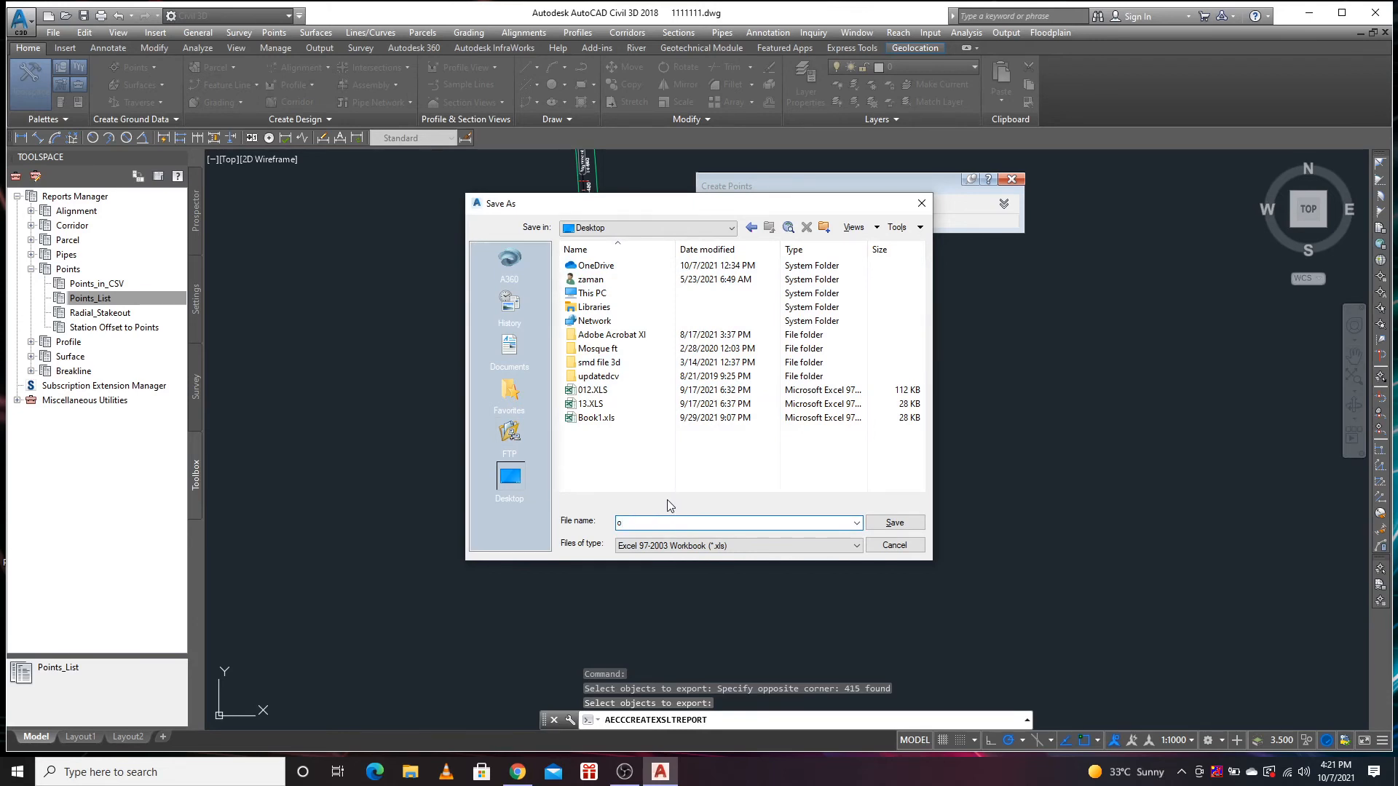
click(894, 523)
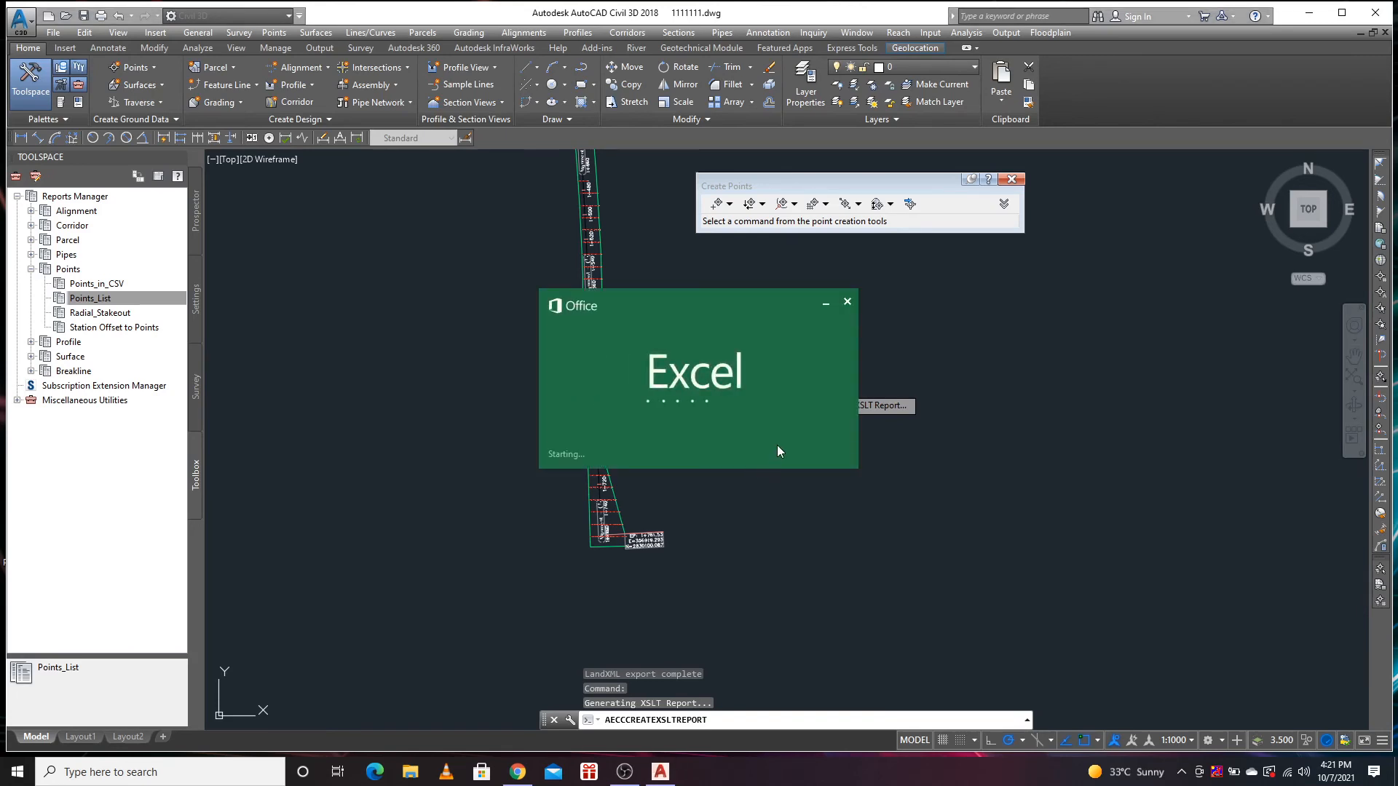
Review the point numbers, northings, eastings, elevations and descriptions in the Excel report, dismissing the activation wizard, and close the workbook
scroll(564, 456, down, 5)
scroll(565, 440, up, 3)
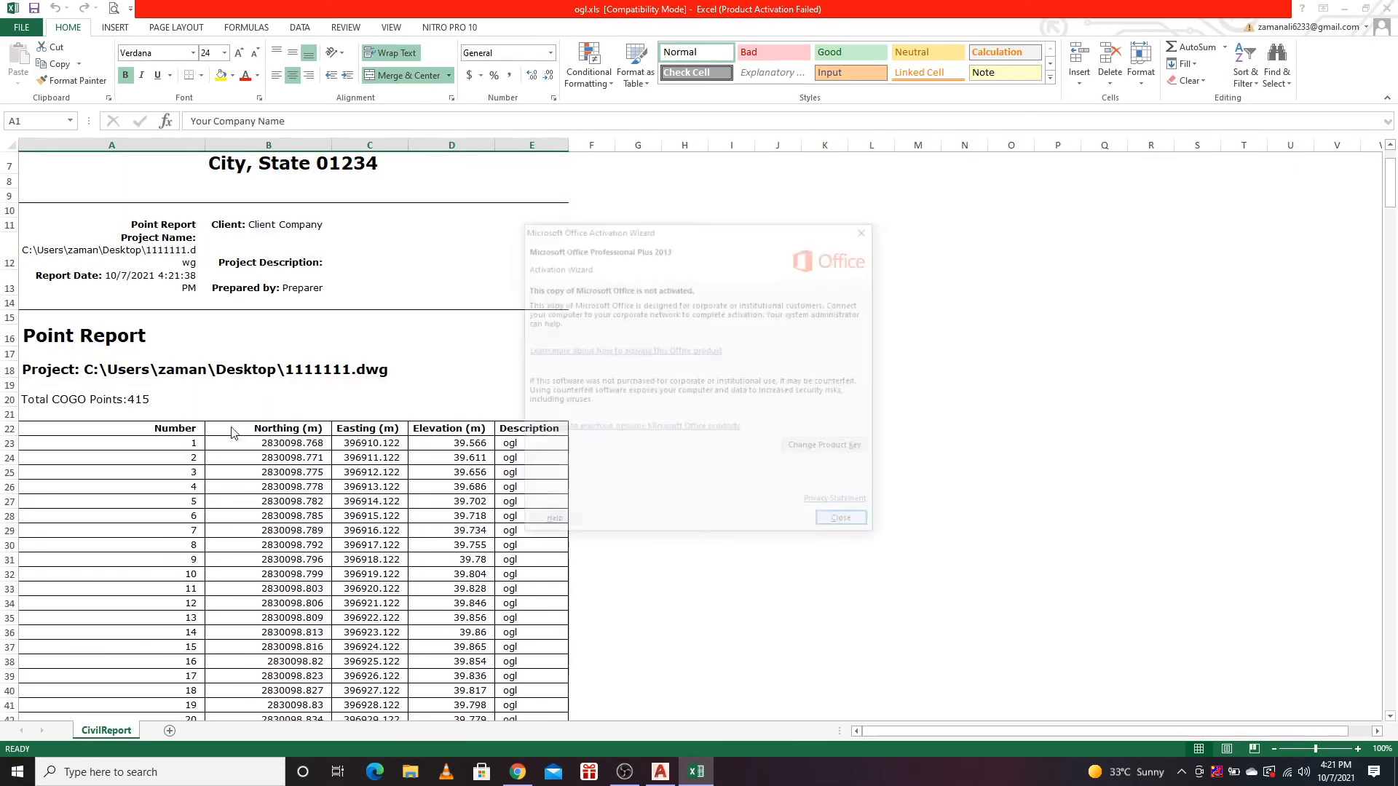
click(867, 228)
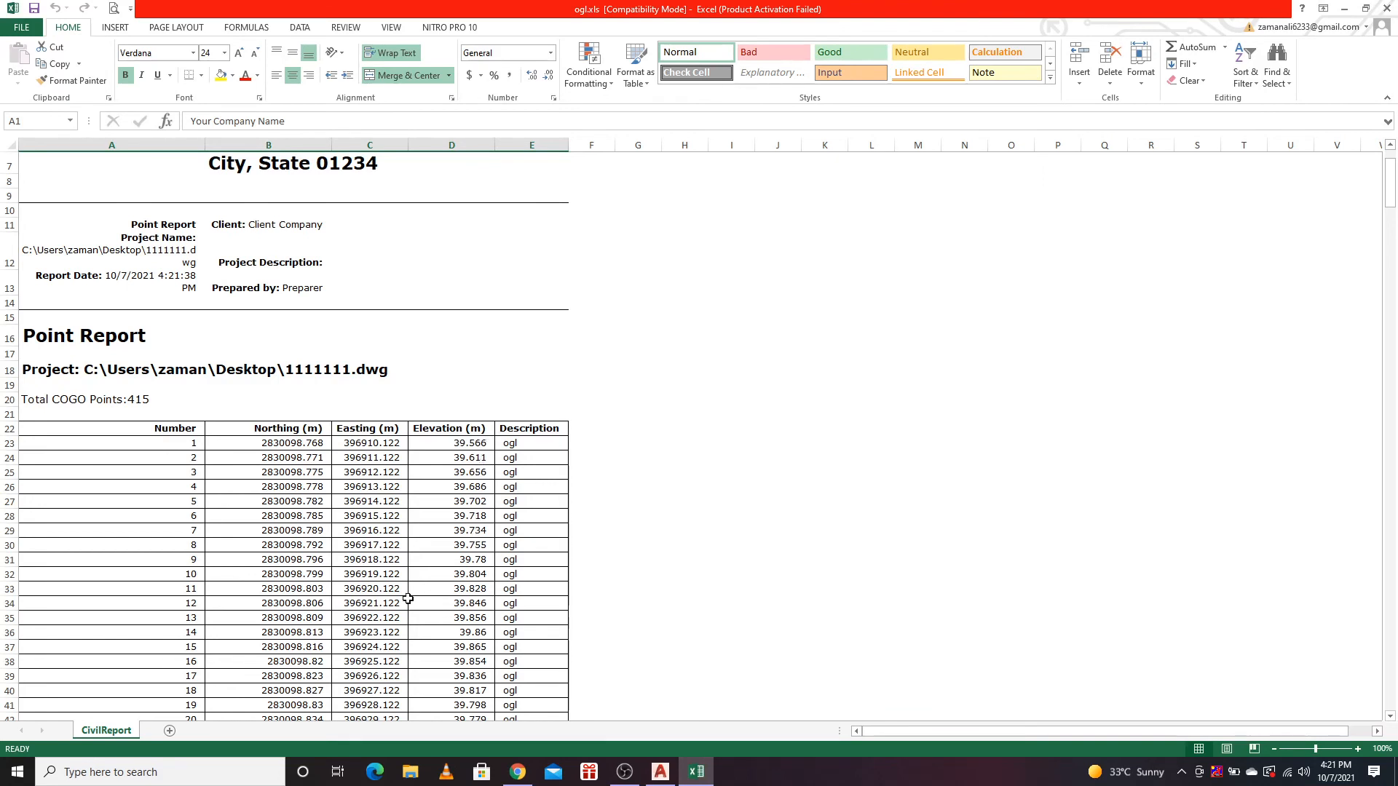
scroll(480, 466, down, 3)
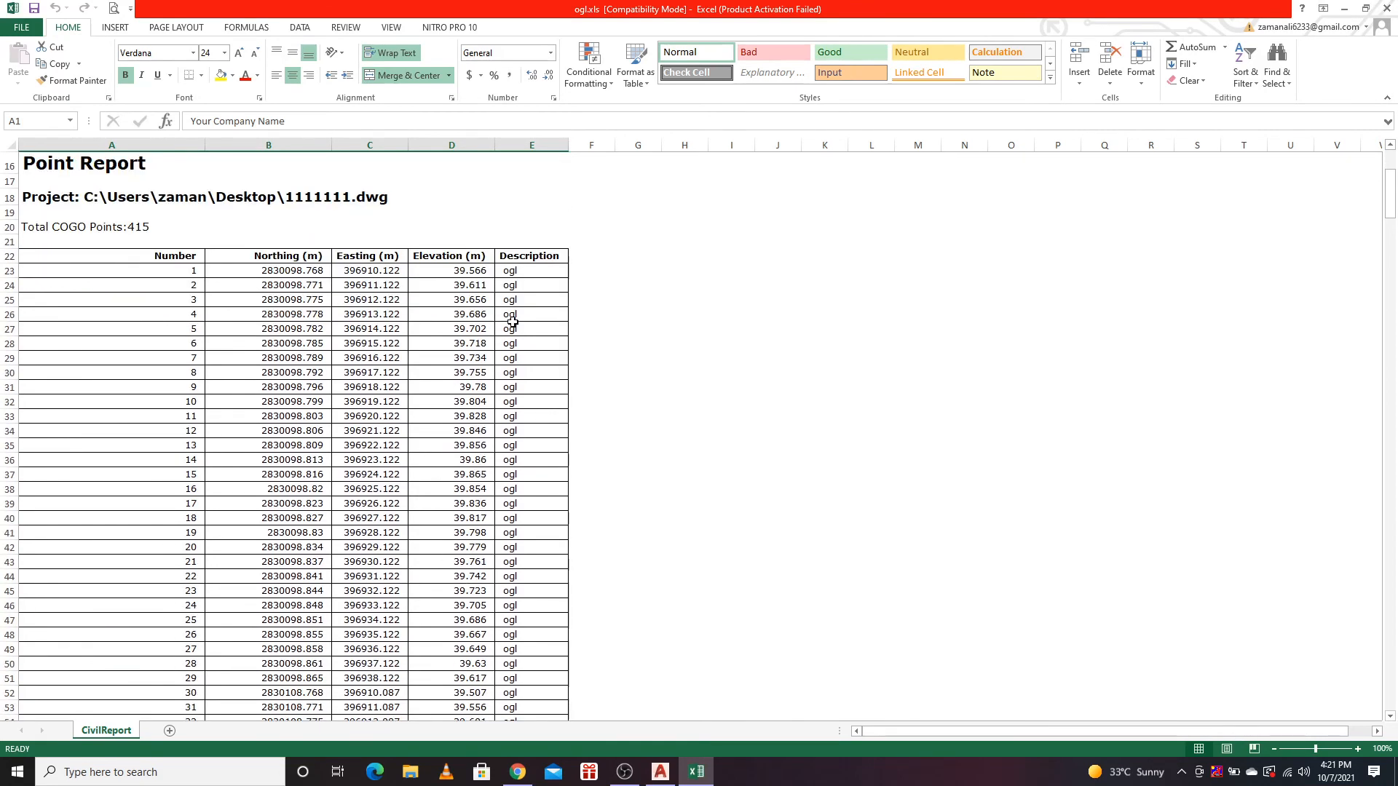
scroll(218, 401, up, 1)
scroll(193, 355, down, 5)
scroll(415, 394, down, 20)
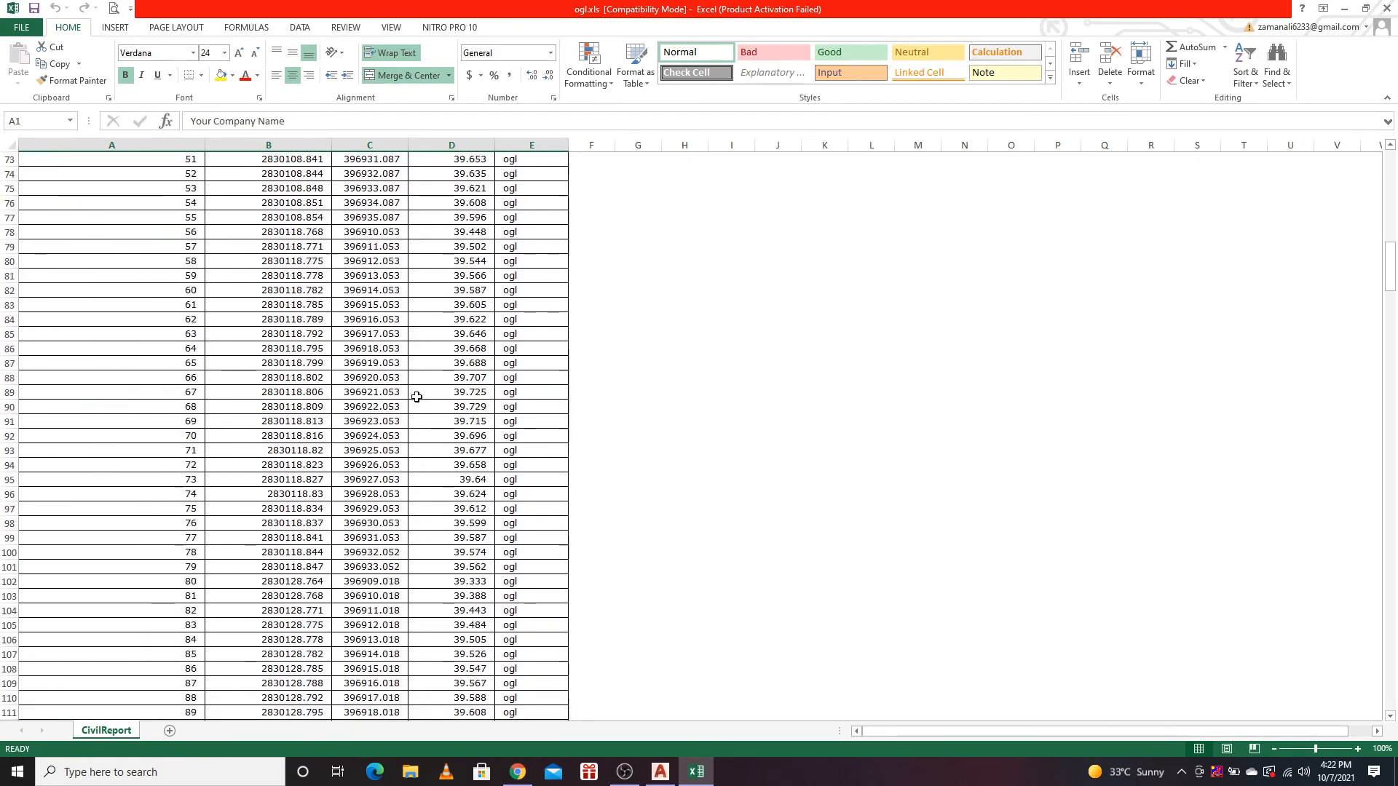
scroll(415, 393, up, 4)
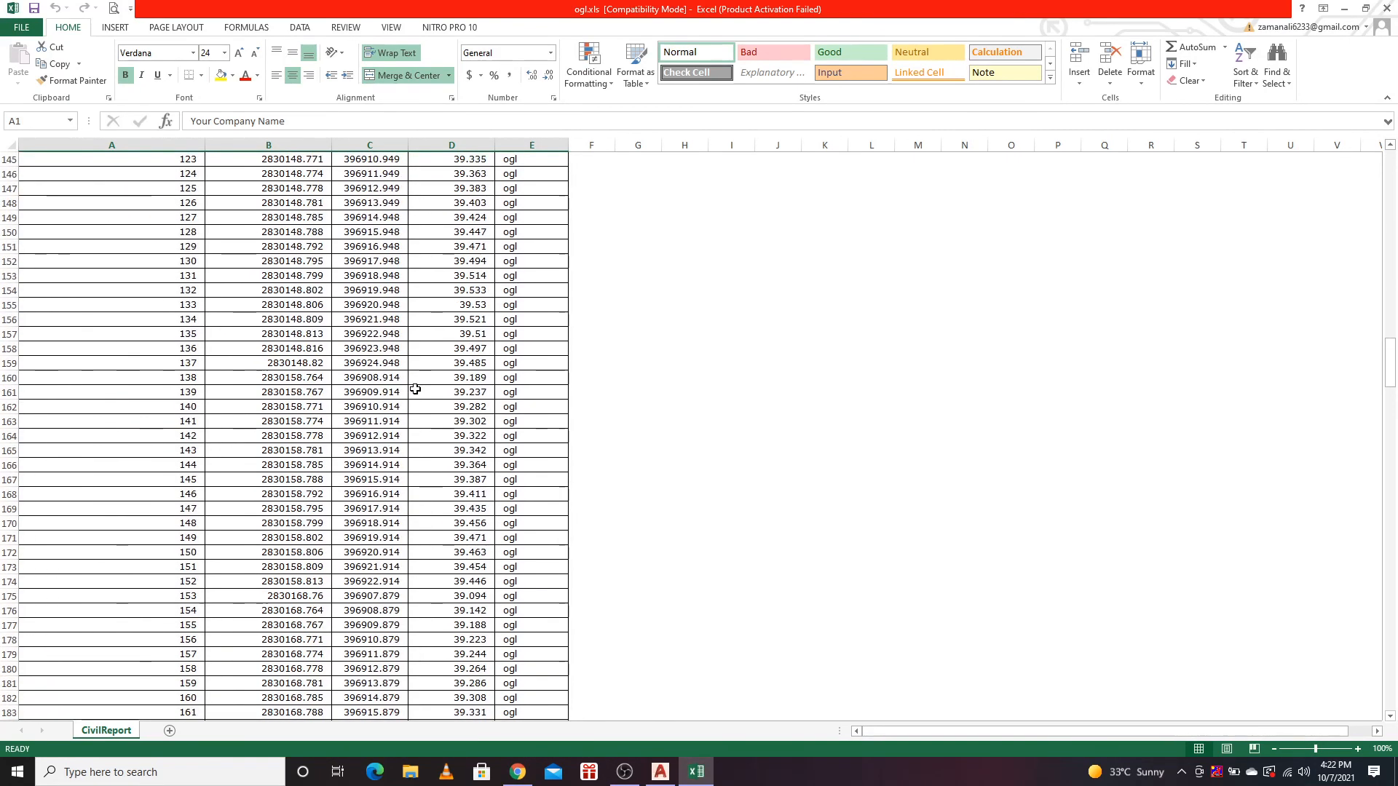
click(1386, 9)
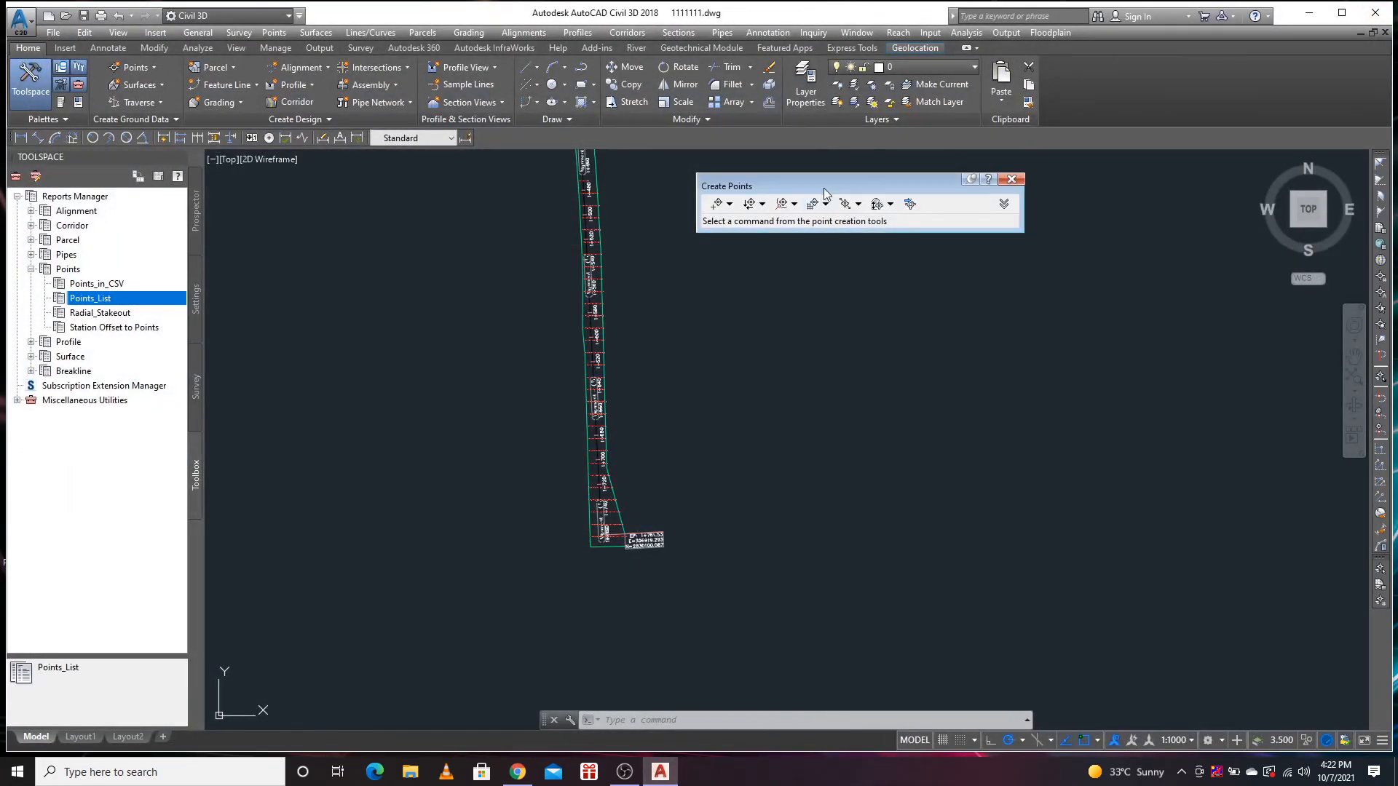
drag(830, 186, 799, 182)
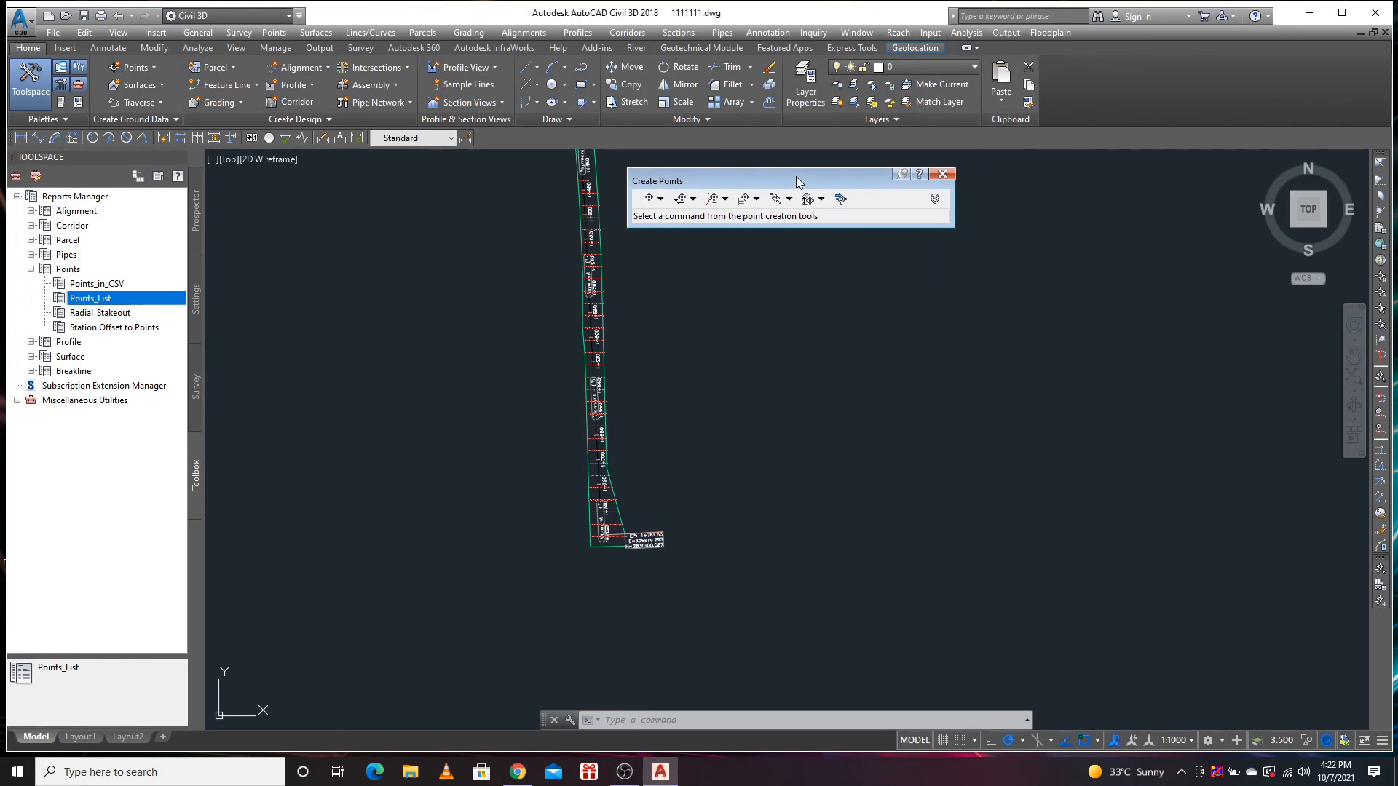